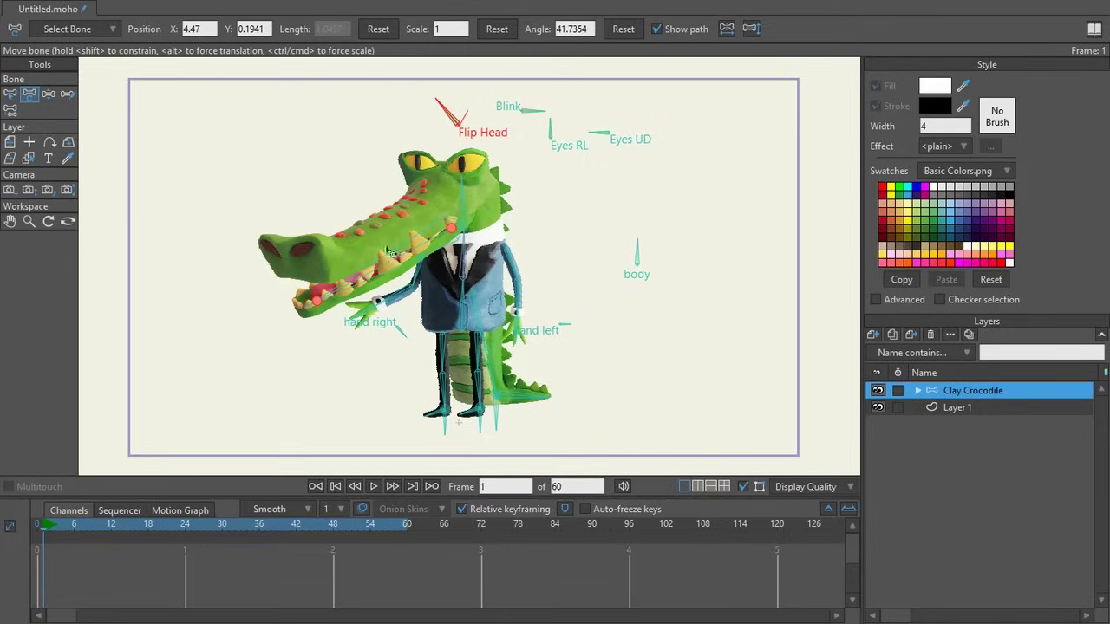
# - Open Crocodile.psd from Moho 12's Startup Images folder in Photoshop
pyautogui.moveTo(139, 618)
pyautogui.click(228, 601)
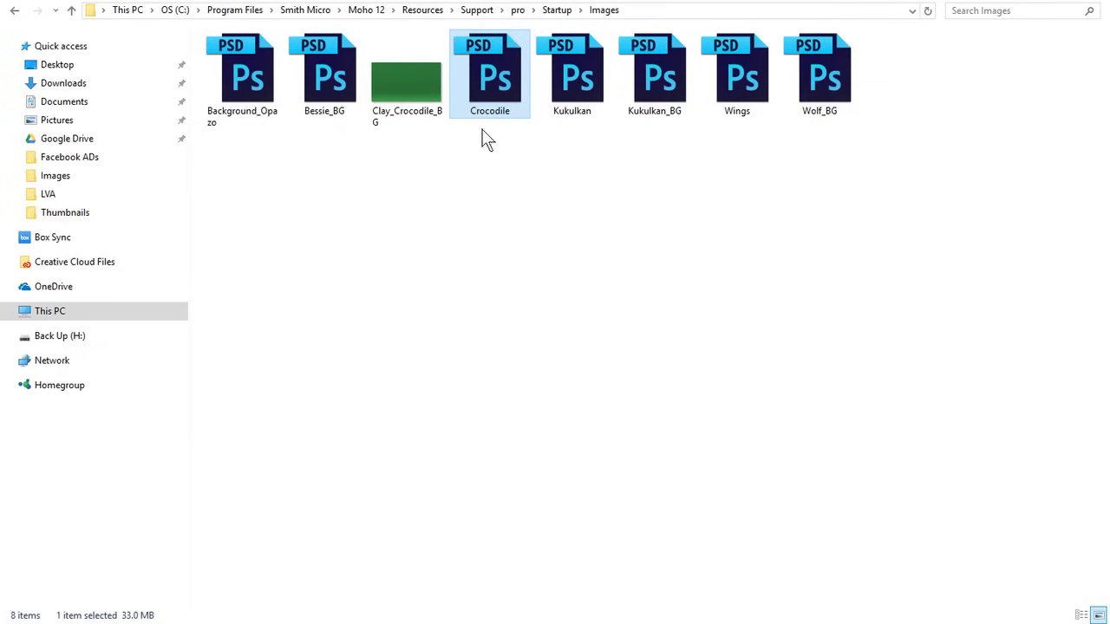
pyautogui.doubleClick(501, 78)
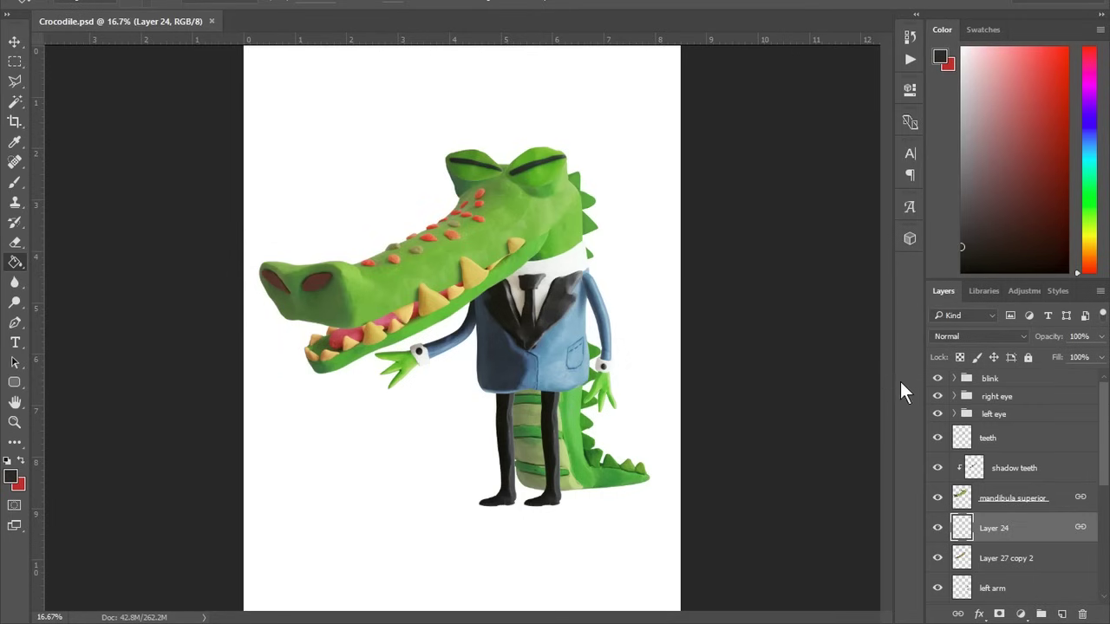
# - Solo the blink group and check its right and left closed-eye layers
pyautogui.keyDown('alt'); pyautogui.click(937, 382); pyautogui.keyUp('alt')
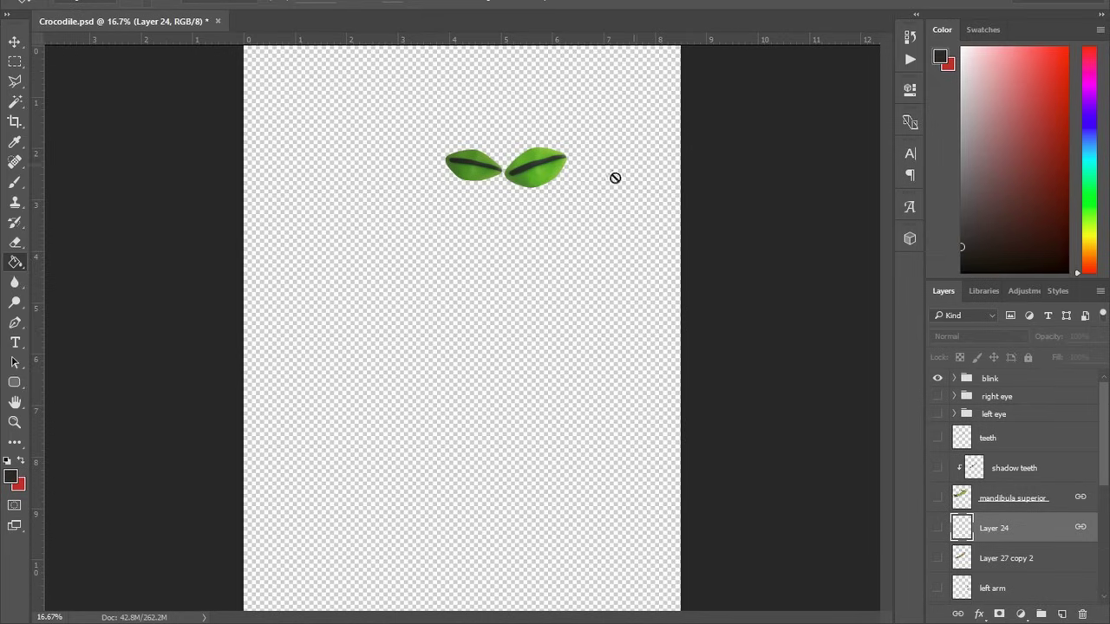
pyautogui.click(939, 380)
pyautogui.click(939, 380)
pyautogui.click(955, 380)
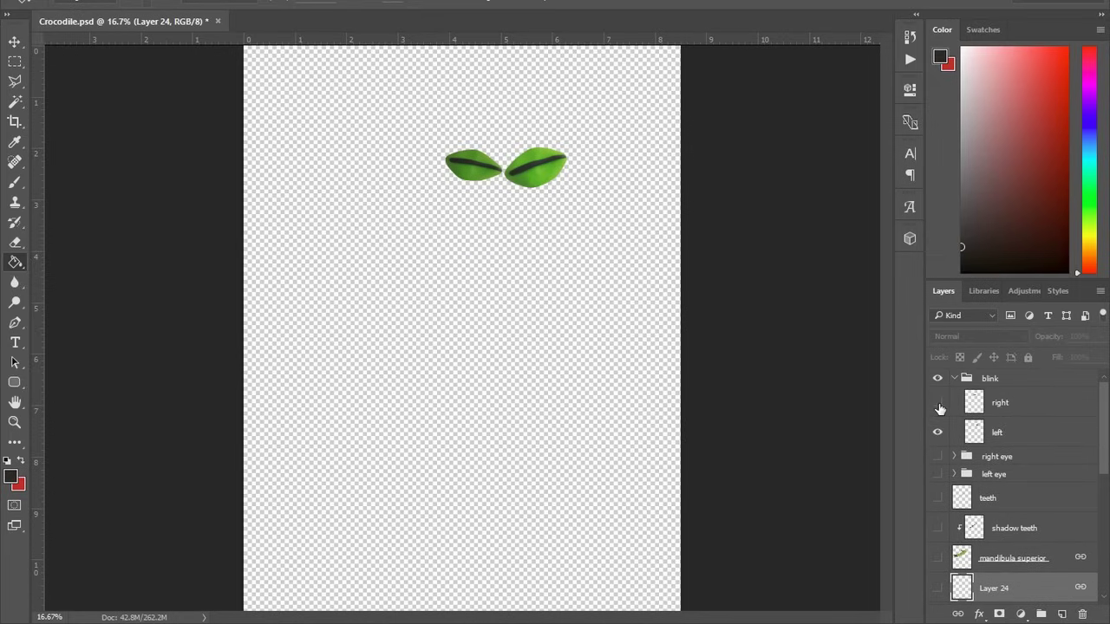
pyautogui.click(938, 403)
pyautogui.click(939, 403)
pyautogui.click(937, 432)
pyautogui.click(937, 432)
pyautogui.click(955, 380)
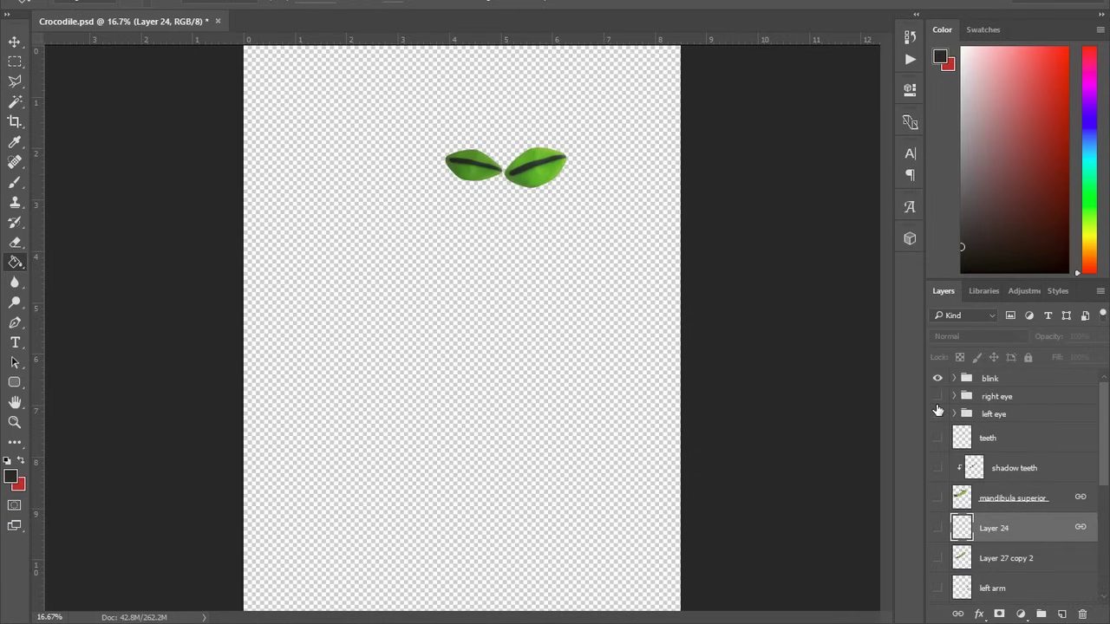
# - Hide the eyelids and show the left eye, teeth, shadow teeth and upper snout layers
pyautogui.click(937, 379)
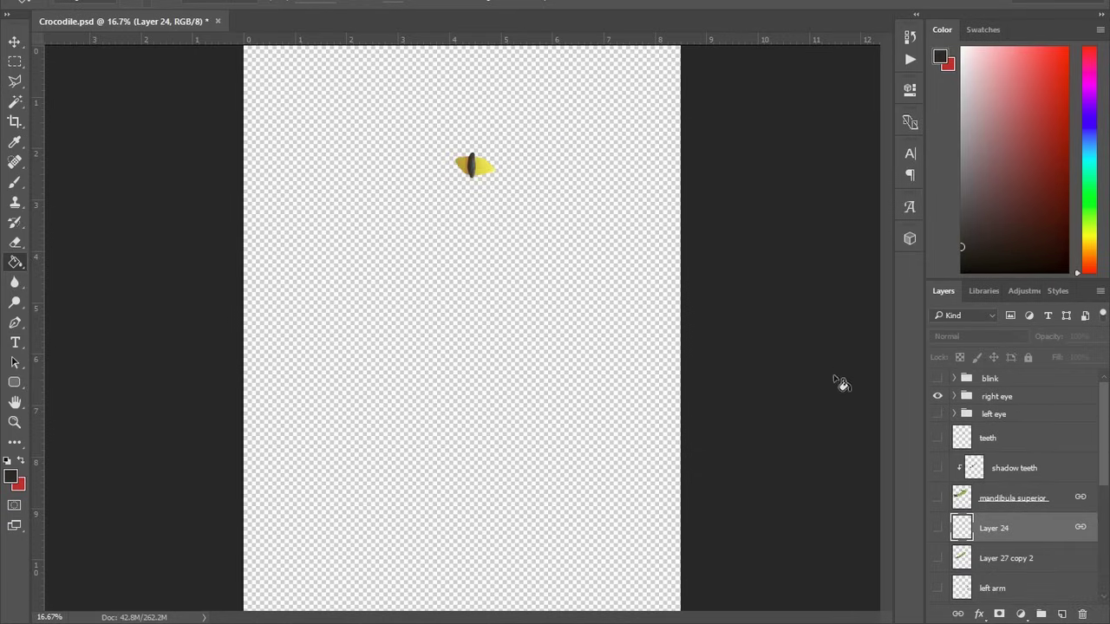
pyautogui.click(937, 413)
pyautogui.click(936, 438)
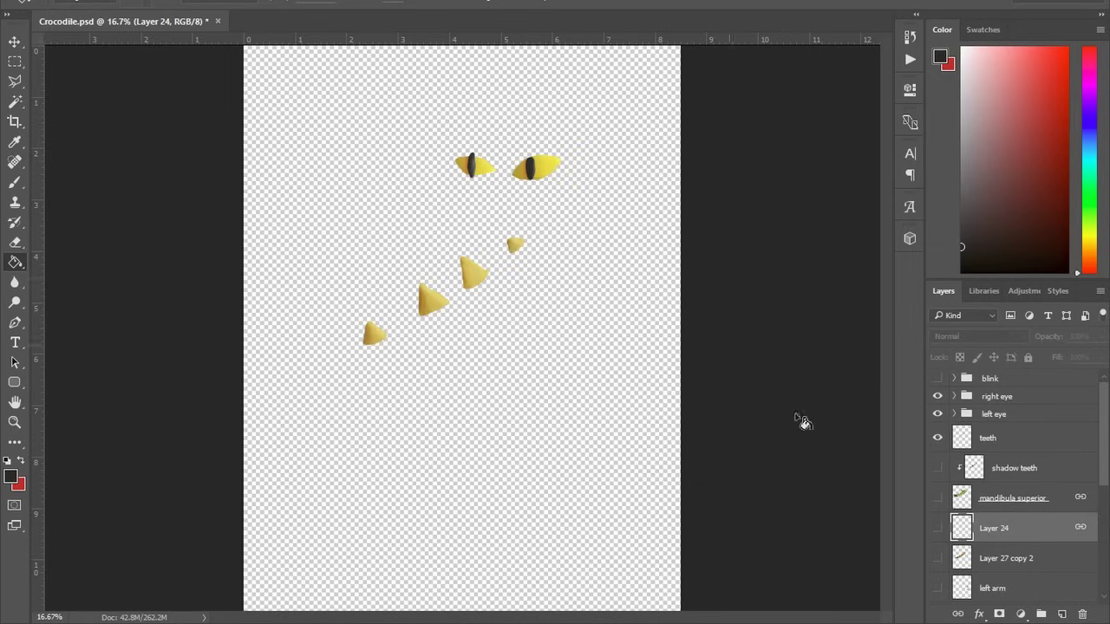
pyautogui.moveTo(937, 468); pyautogui.dragTo(937, 498)
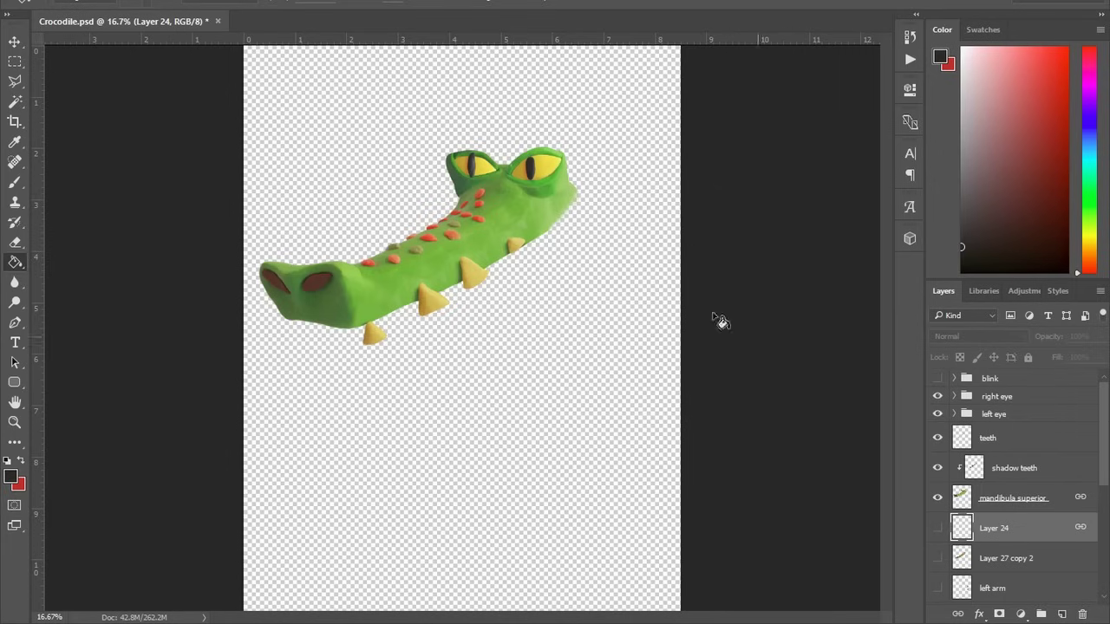
# - Keep shadow teeth visible and show Layer 24 and the lower jaw in Layer 27 copy 2
pyautogui.click(937, 468)
pyautogui.scroll(2, 480, 258)
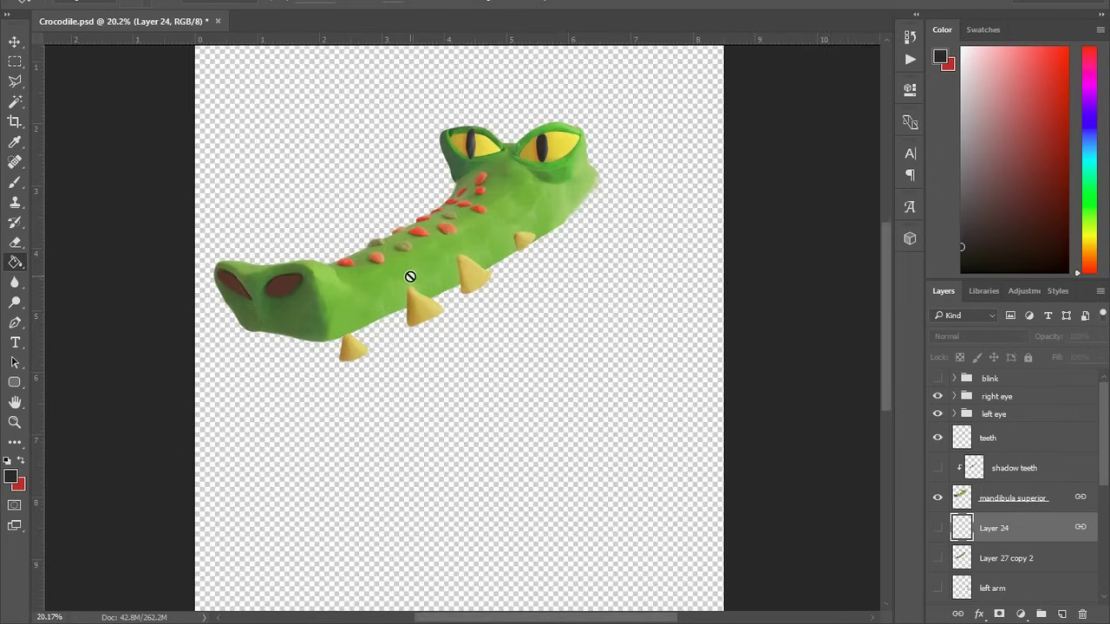
pyautogui.click(937, 468)
pyautogui.click(937, 468)
pyautogui.click(937, 468)
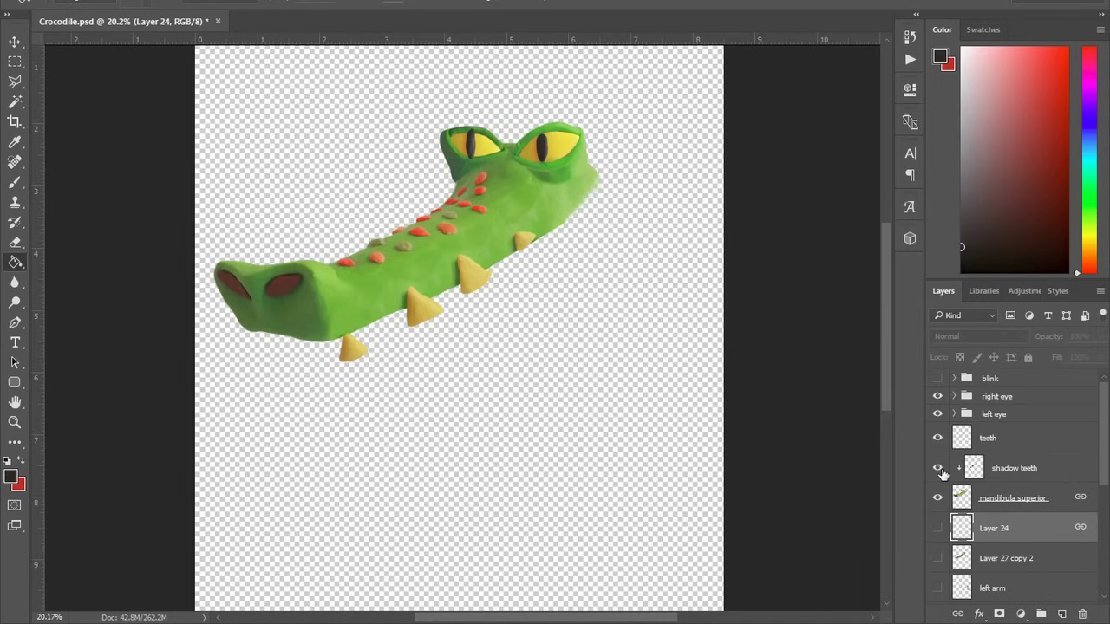
pyautogui.click(937, 528)
pyautogui.scroll(-1, 546, 358)
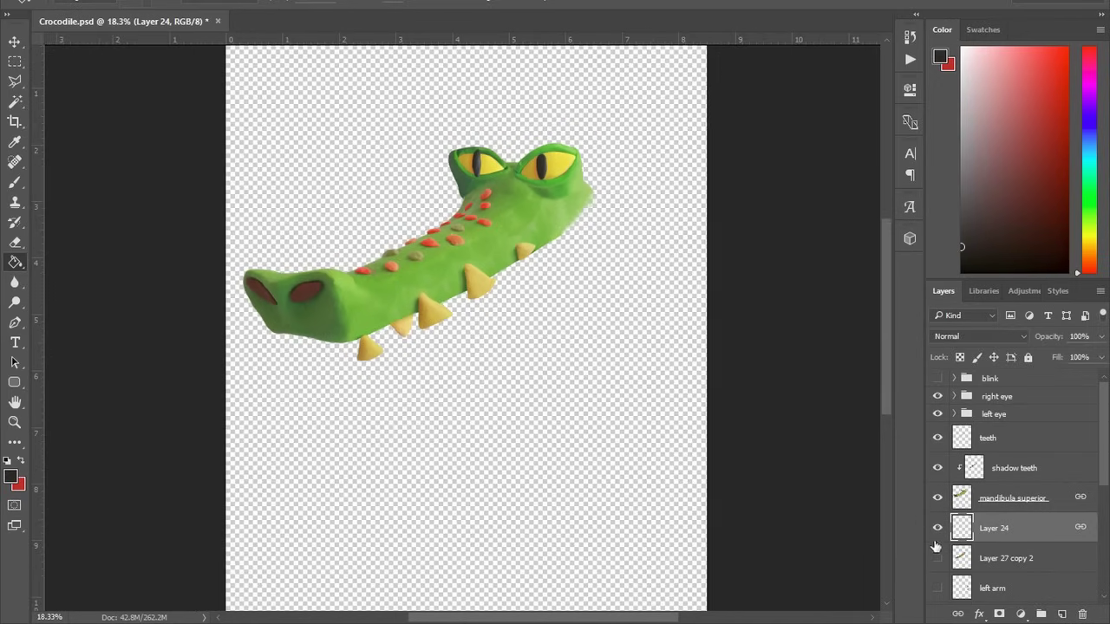
pyautogui.click(938, 558)
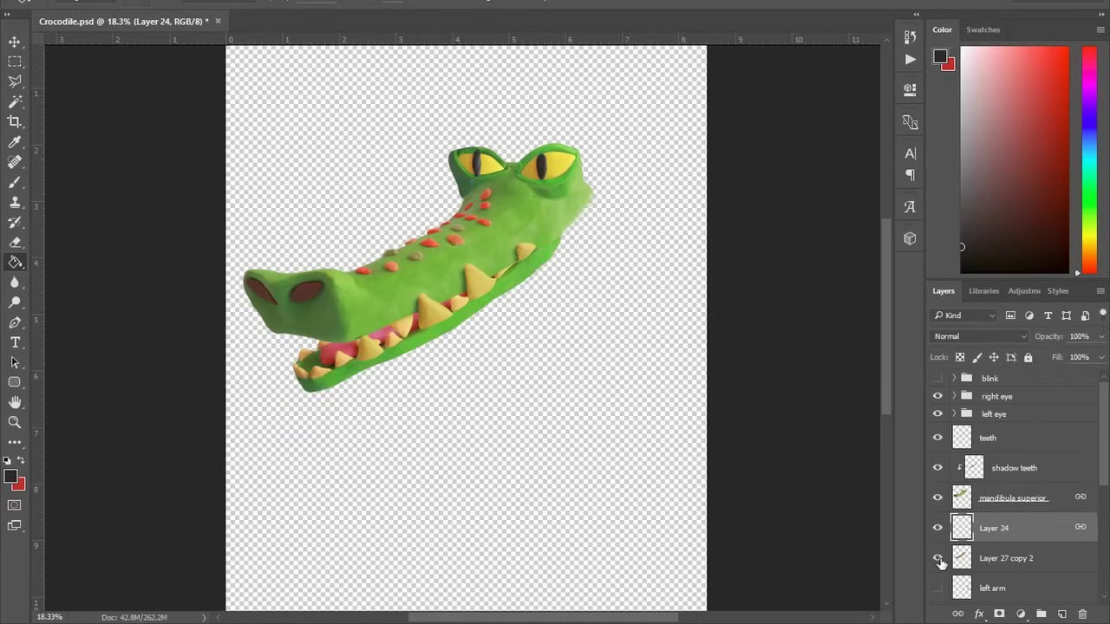
# - Show the left arm, shadow, suit body and both leg layers
pyautogui.scroll(-1, 748, 460)
pyautogui.scroll(-3, 937, 433)
pyautogui.click(938, 429)
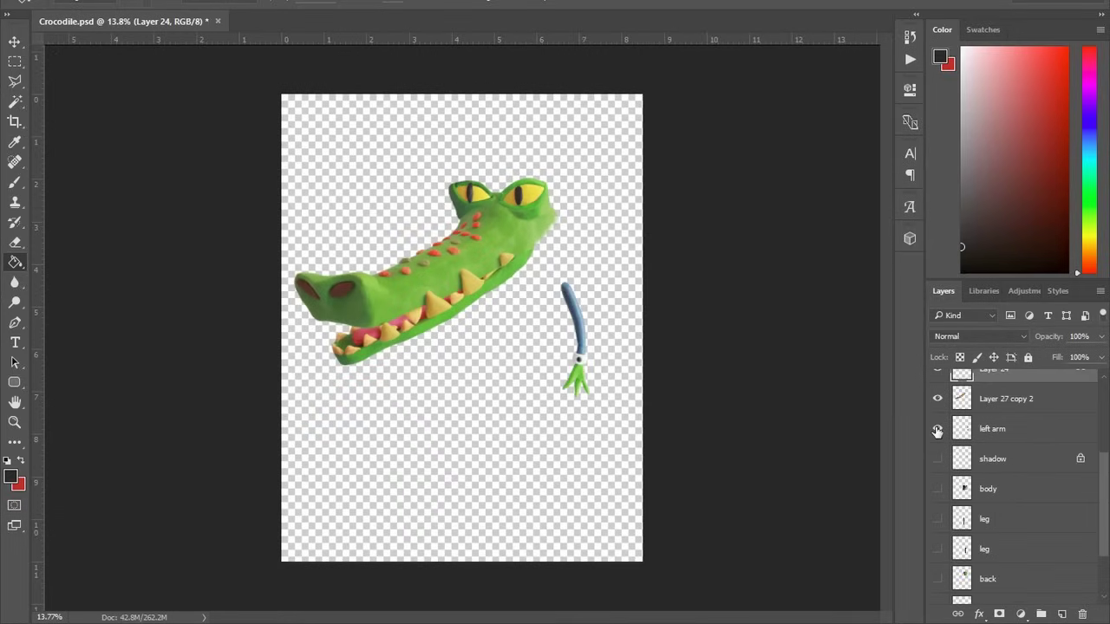
pyautogui.click(937, 460)
pyautogui.click(937, 489)
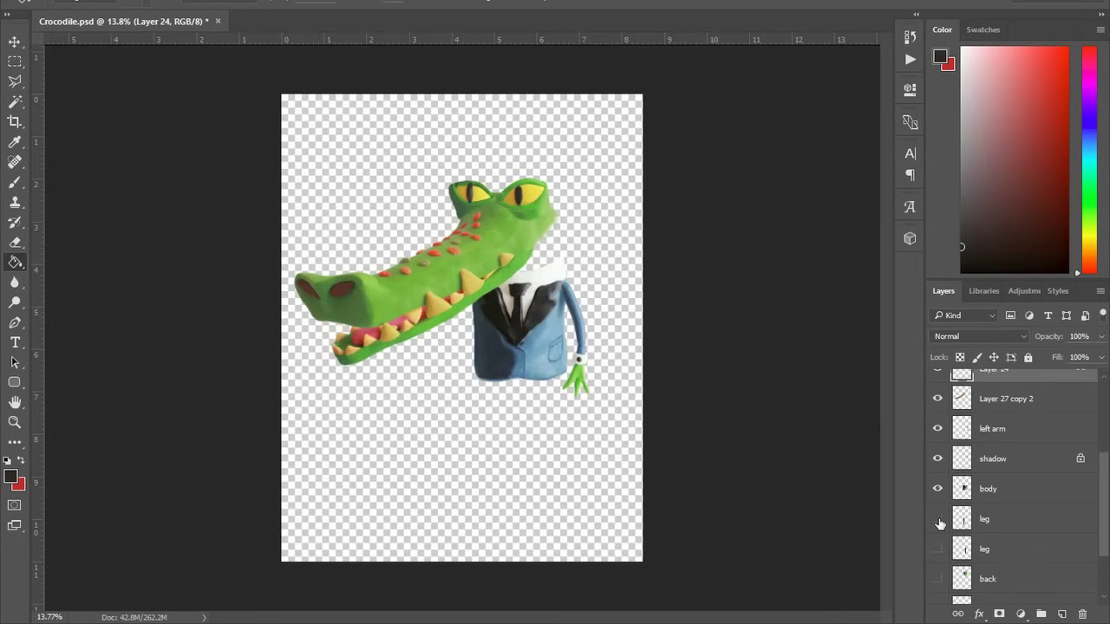
pyautogui.click(937, 519)
pyautogui.click(938, 550)
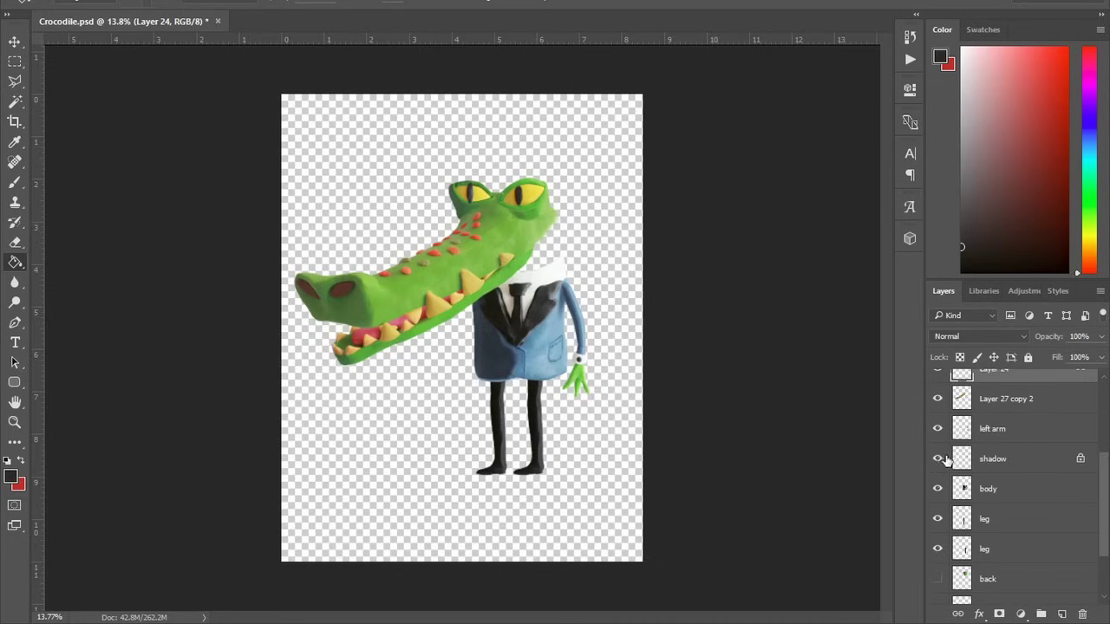
pyautogui.click(938, 489)
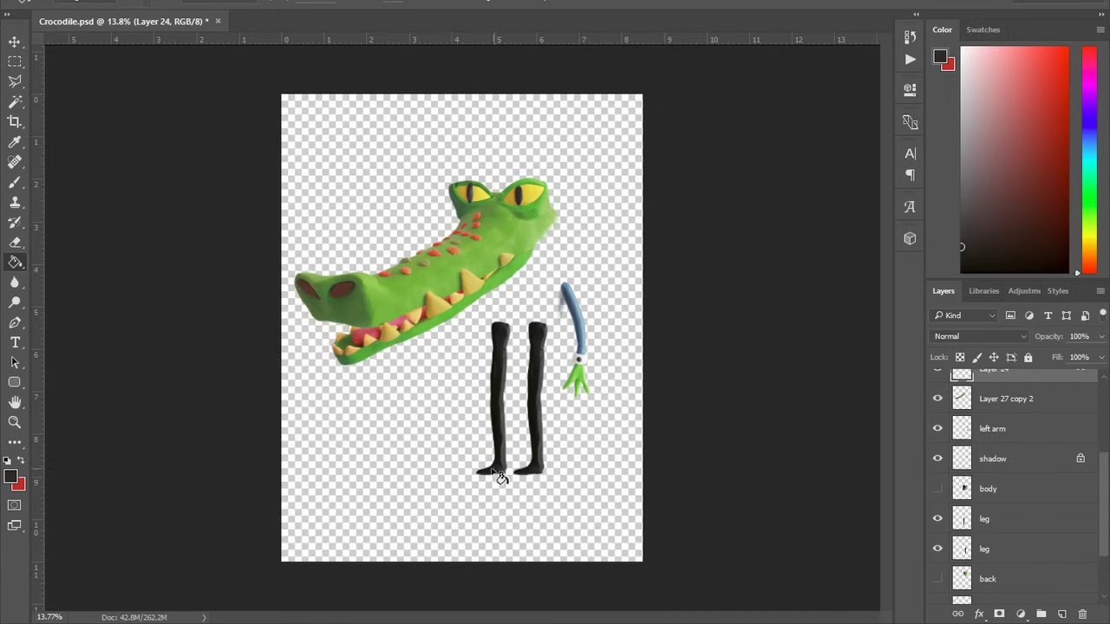
pyautogui.click(938, 489)
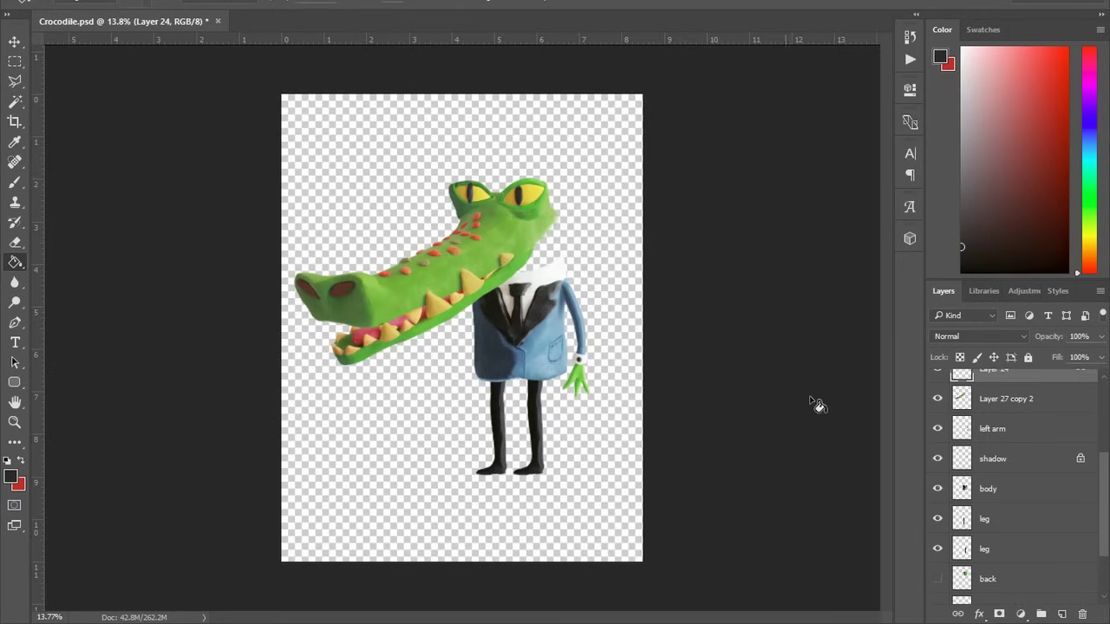
pyautogui.scroll(-1, 969, 519)
# - Show the back spikes, tail and right arm layers, then enlarge the view of the crocodile
pyautogui.scroll(-1, 969, 518)
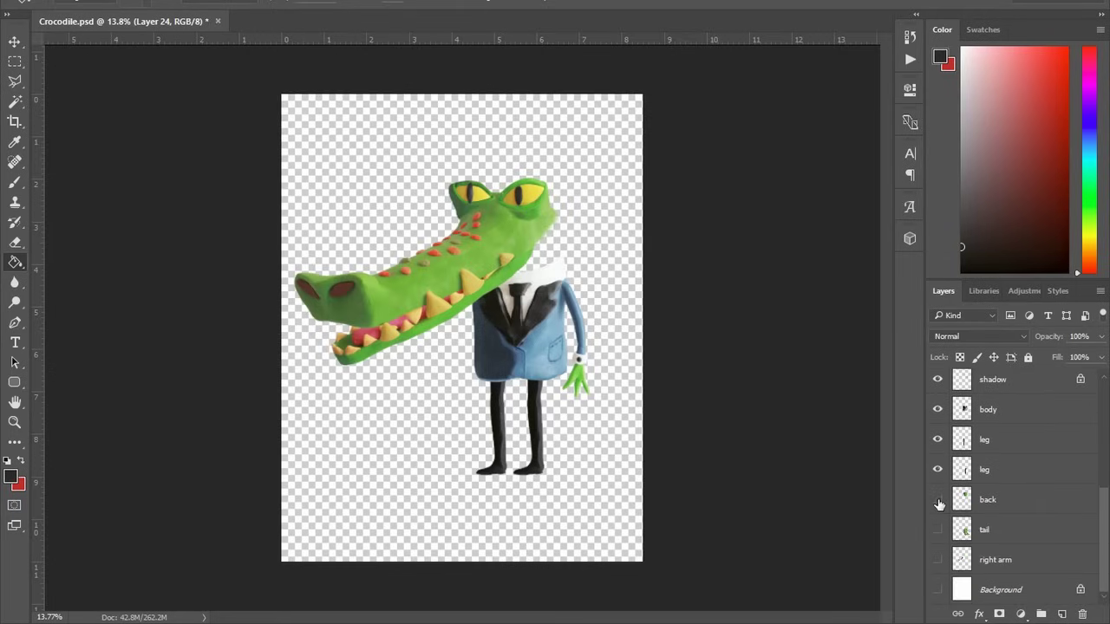
pyautogui.click(937, 501)
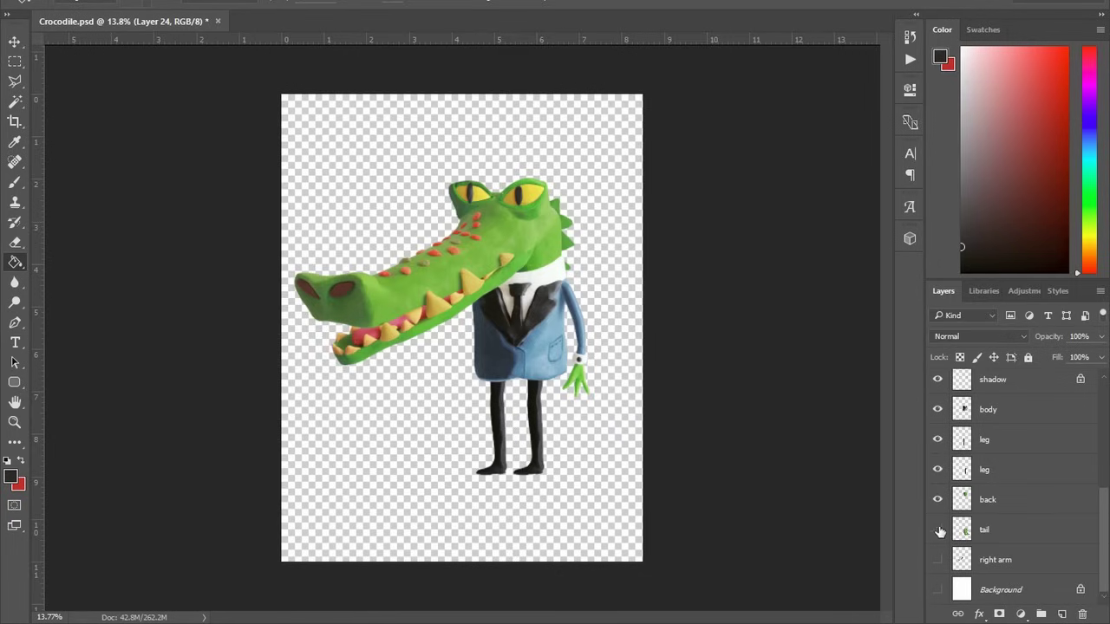
pyautogui.click(937, 530)
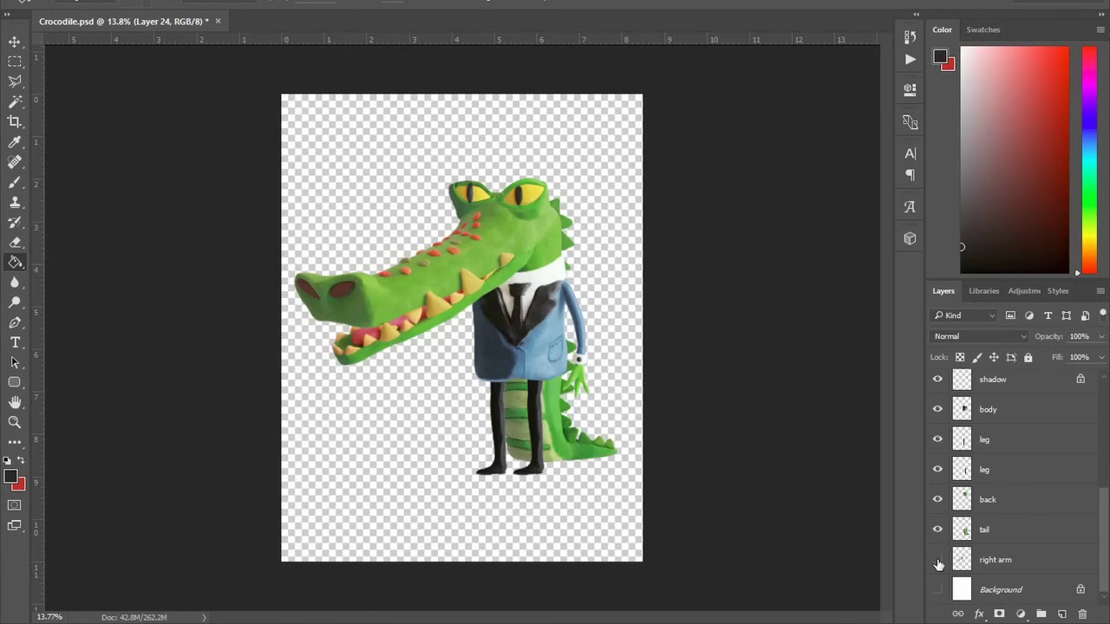
pyautogui.click(937, 560)
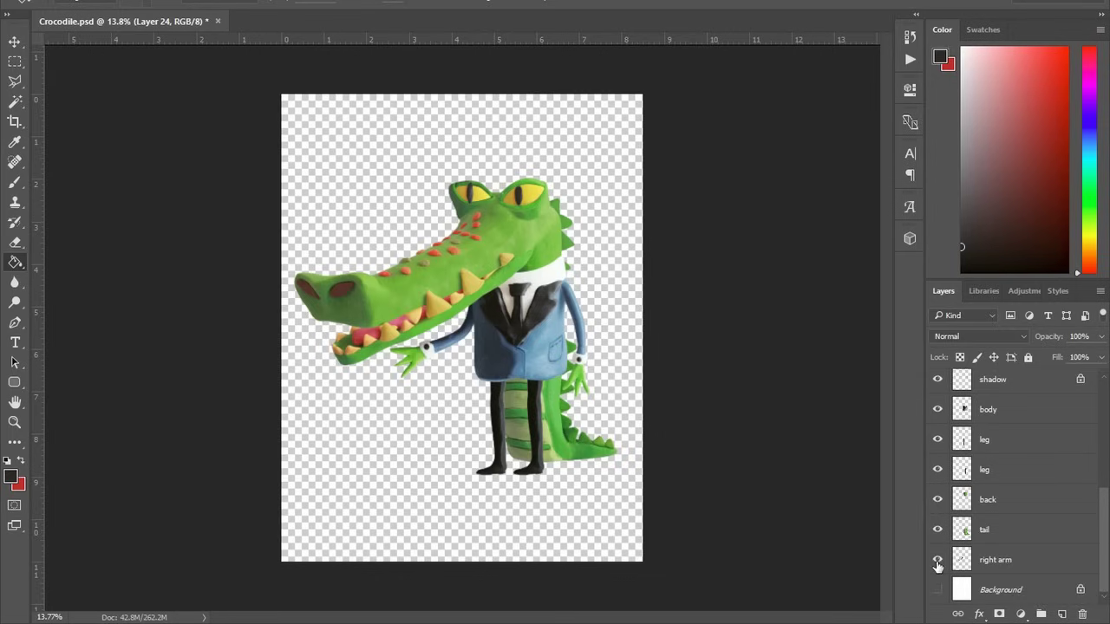
pyautogui.scroll(3, 934, 520)
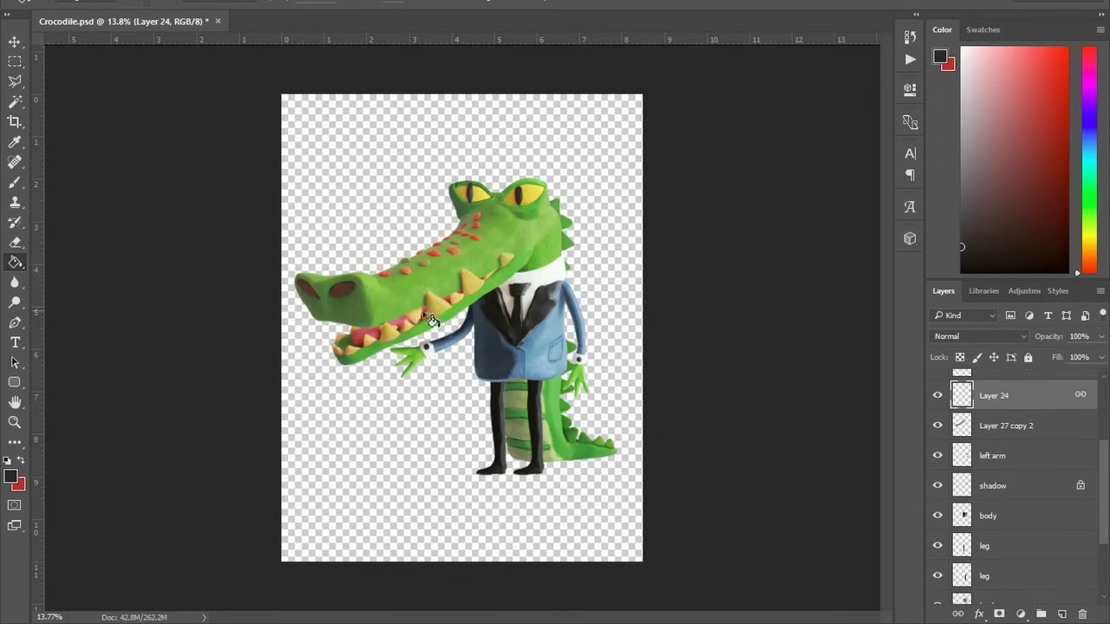
pyautogui.hotkey('ctrl', '+')
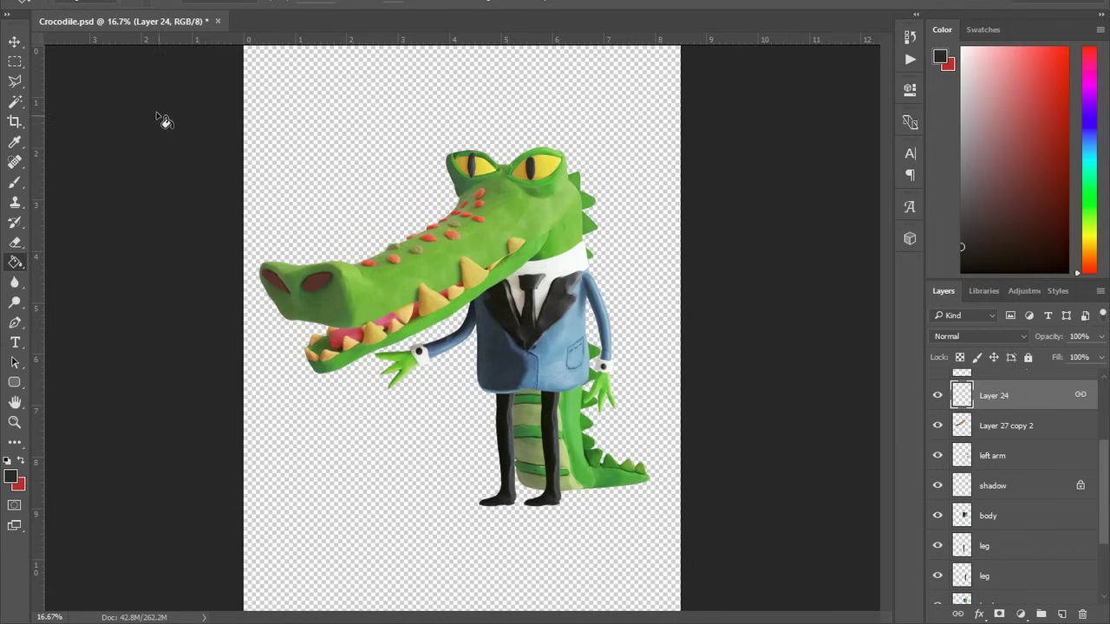
# - Save the layered crocodile to the Desktop as croco with Save As
pyautogui.click(39, 1)
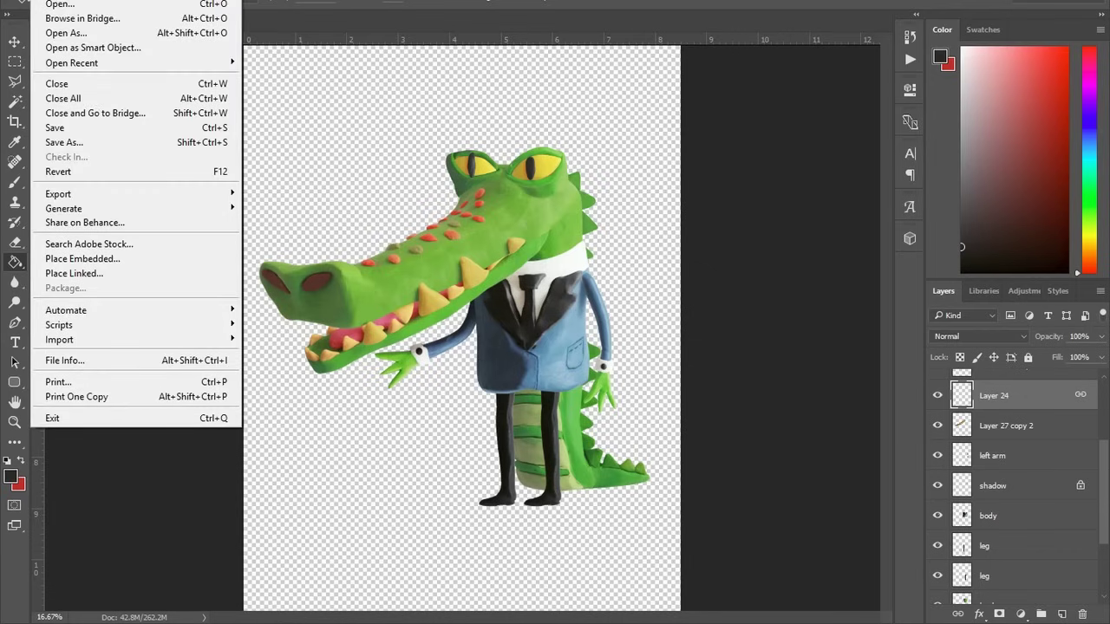
pyautogui.click(88, 142)
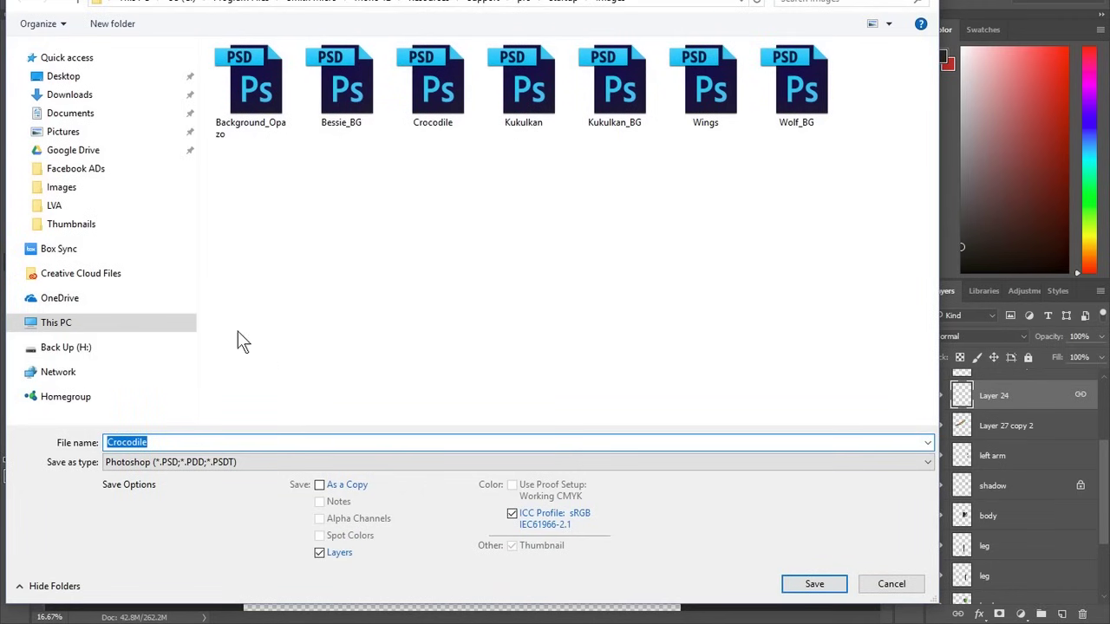
pyautogui.click(74, 81)
pyautogui.write('croco')
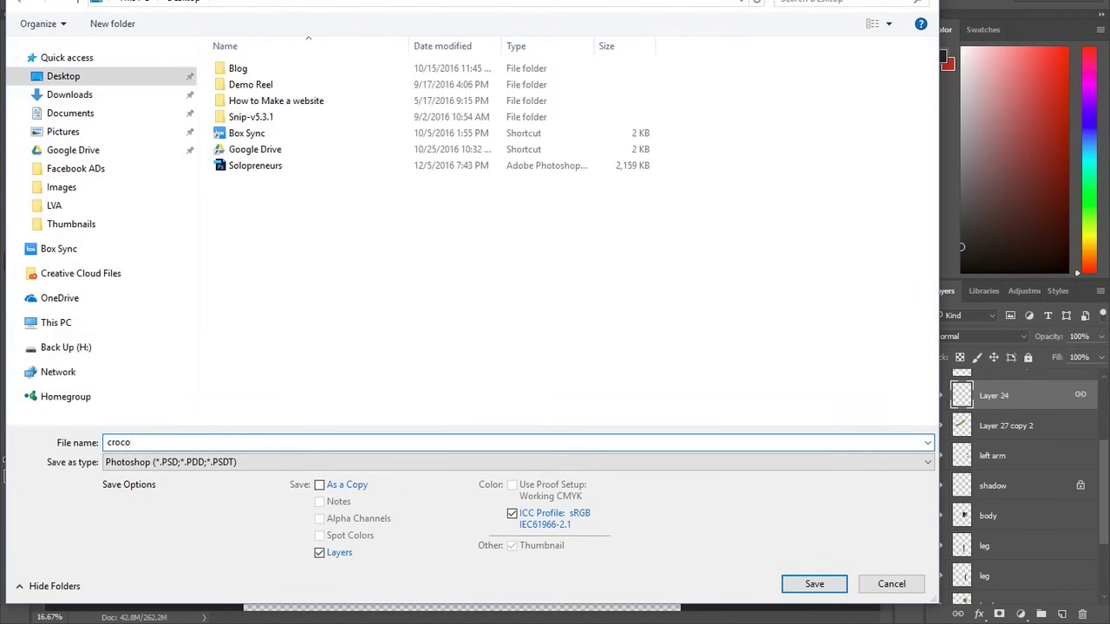
pyautogui.press('Return')
# - Back in Moho, create a new blank document and close the old Untitled one
pyautogui.click(483, 587)
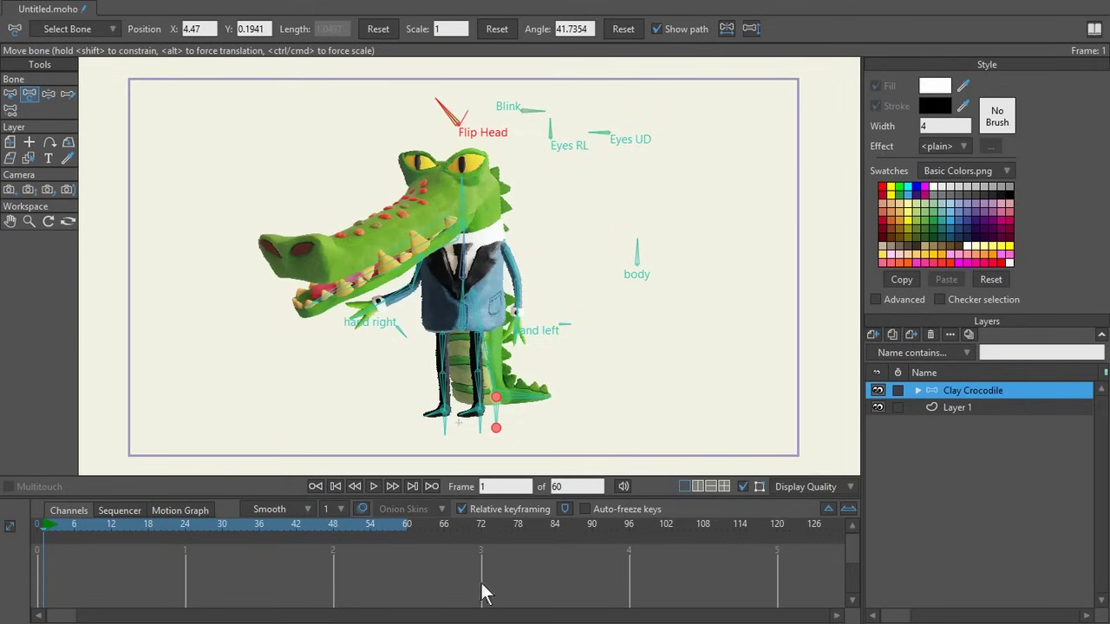
pyautogui.click(18, 3)
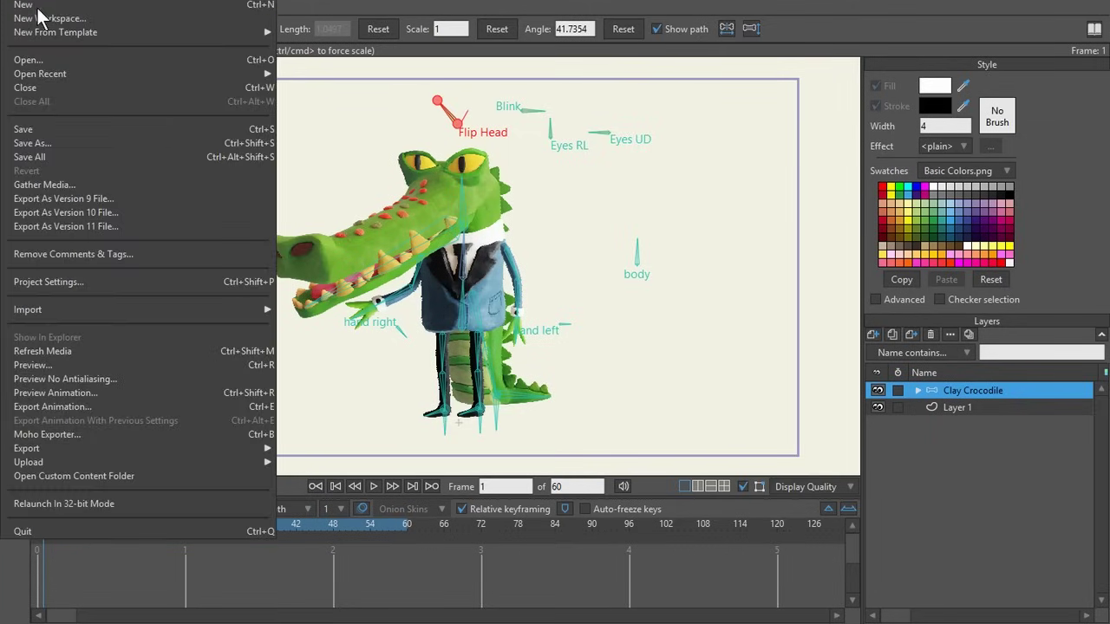
pyautogui.click(24, 7)
pyautogui.click(10, 9)
# - Start a General Import of the croco file from the Desktop
pyautogui.click(6, 4)
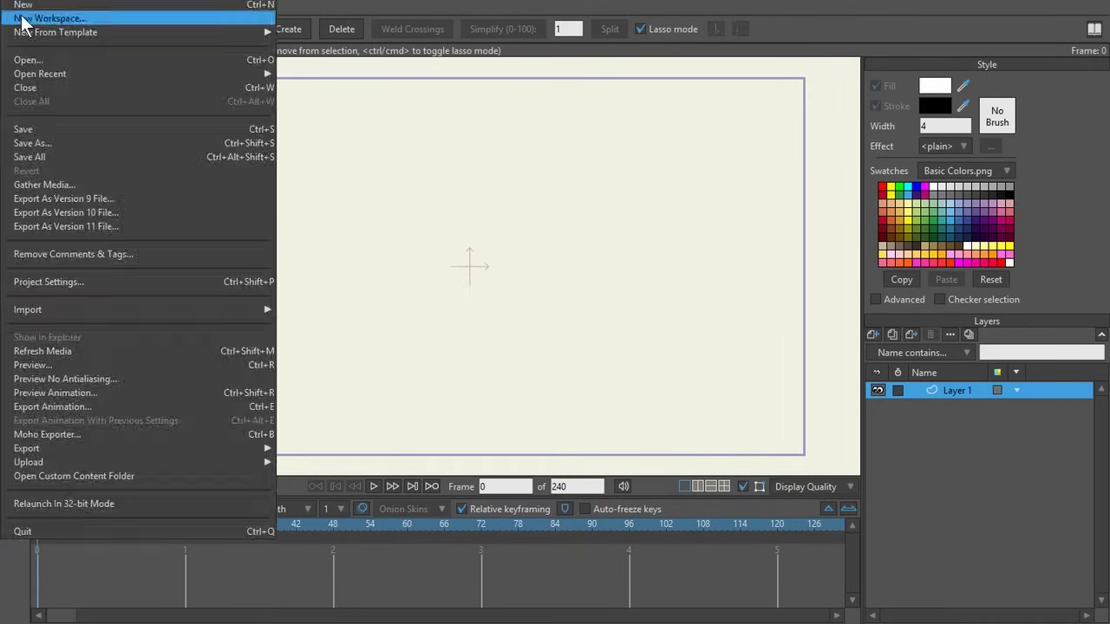
pyautogui.moveTo(42, 312)
pyautogui.click(320, 312)
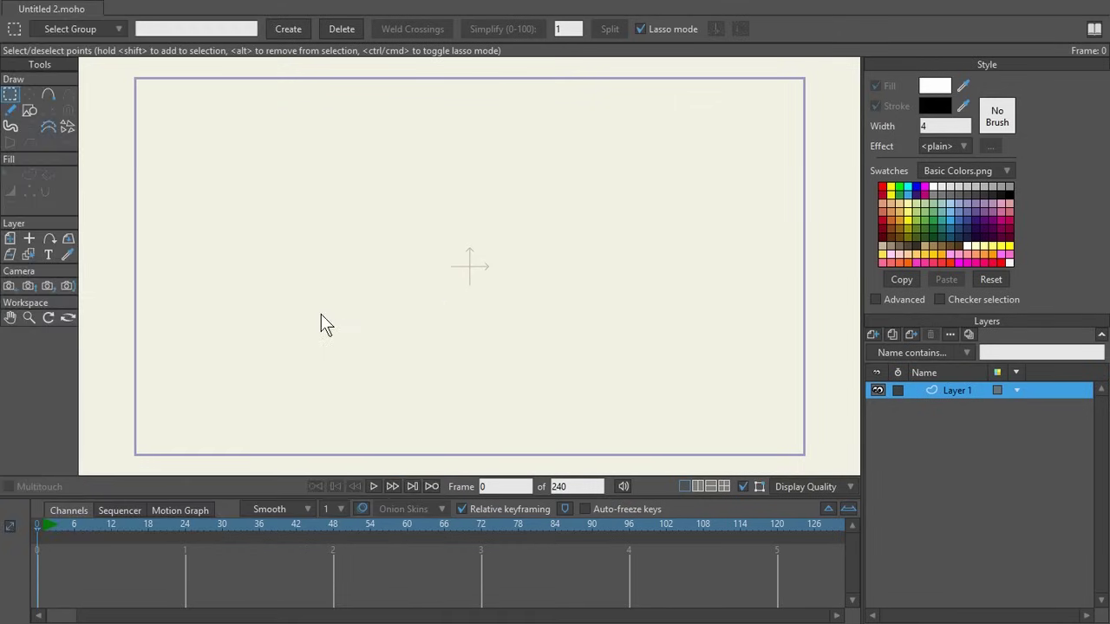
pyautogui.click(65, 97)
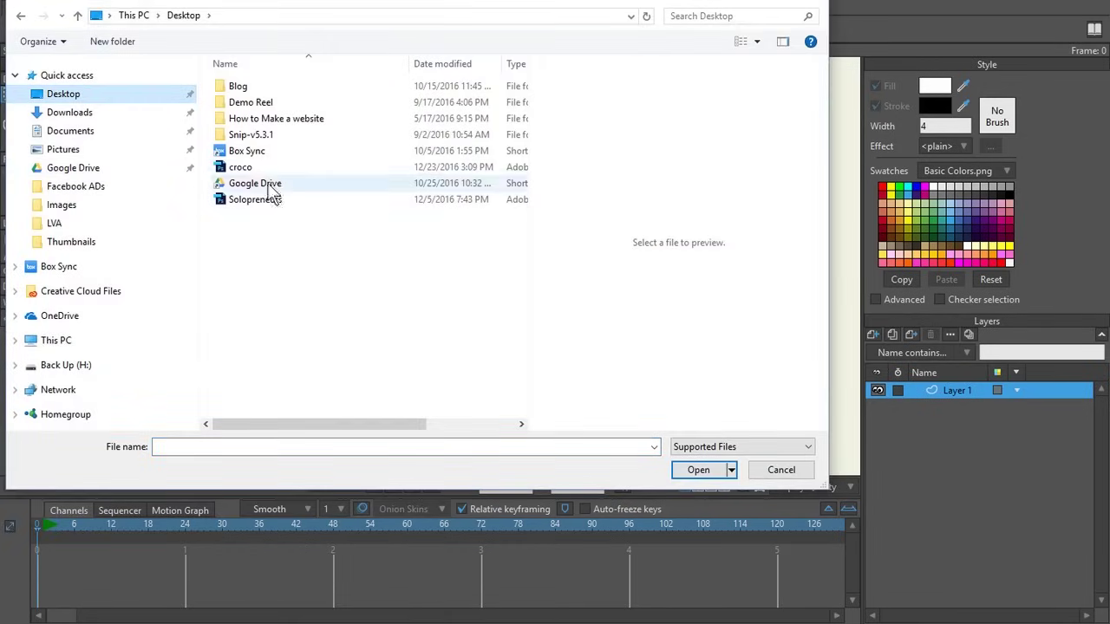
pyautogui.doubleClick(235, 167)
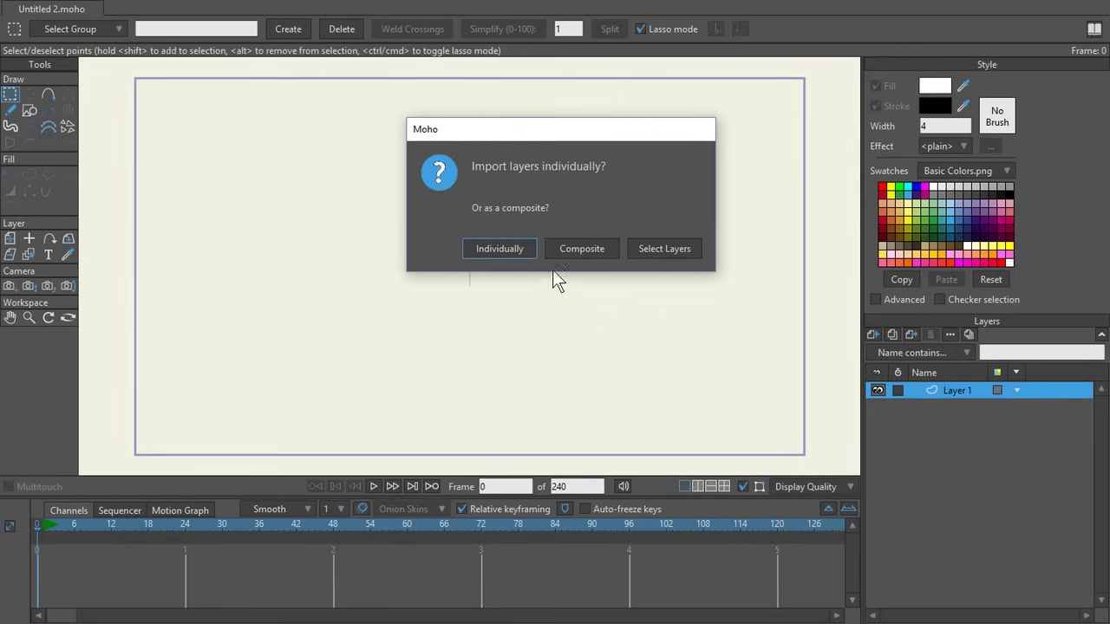
# - Trial-import every croco layer using Select Layers and Check All, then inspect the result
pyautogui.click(642, 249)
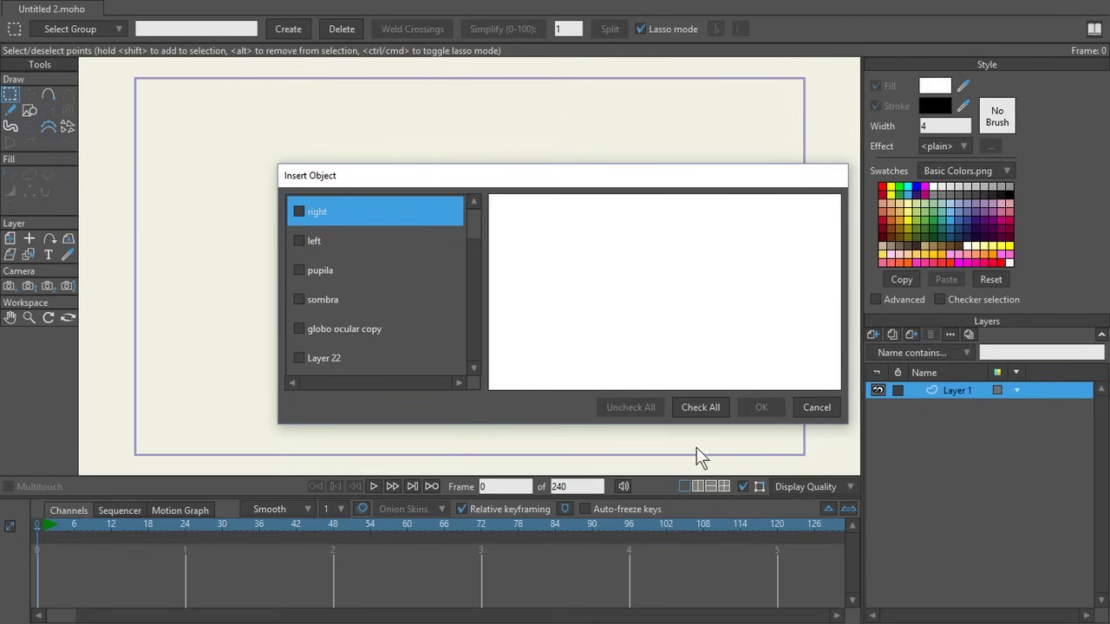
pyautogui.click(702, 408)
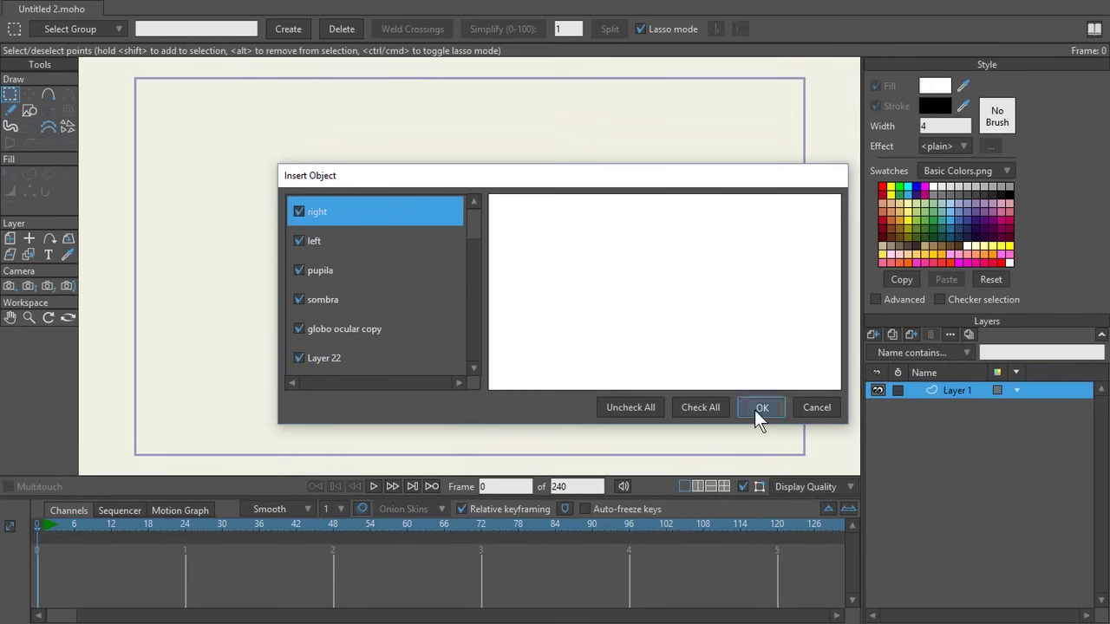
pyautogui.click(754, 410)
pyautogui.scroll(-2, 553, 287)
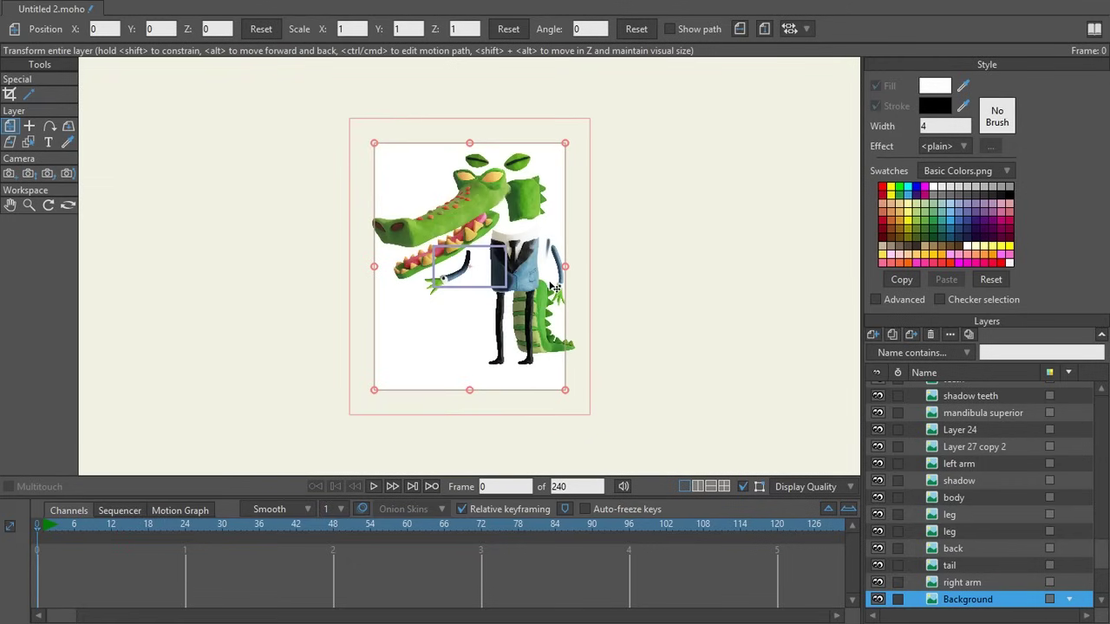
pyautogui.scroll(3, 529, 280)
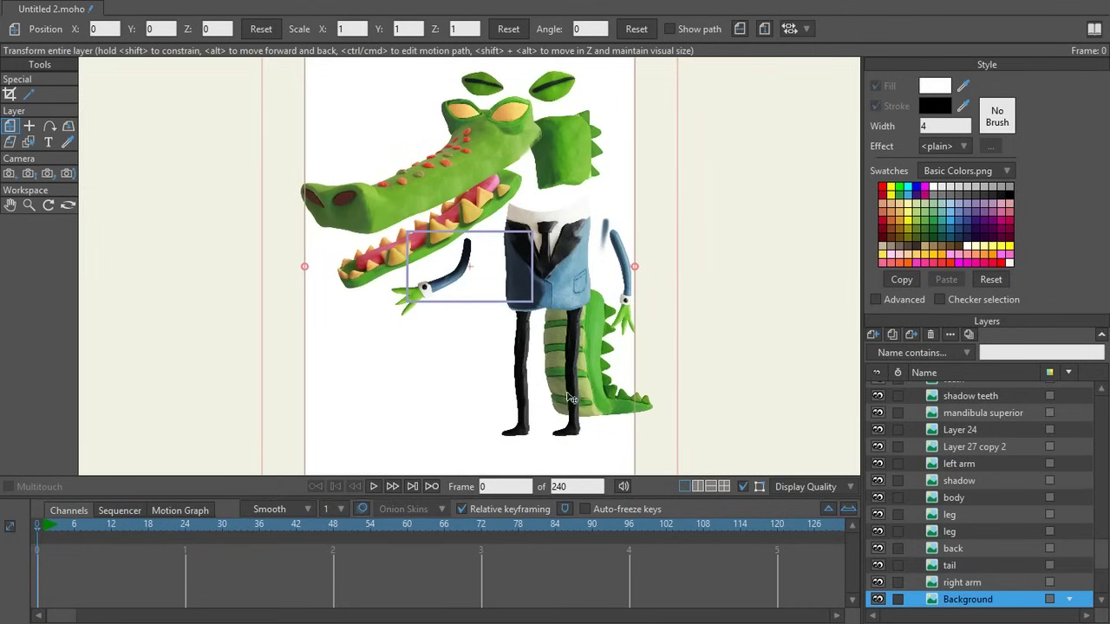
pyautogui.scroll(3, 571, 398)
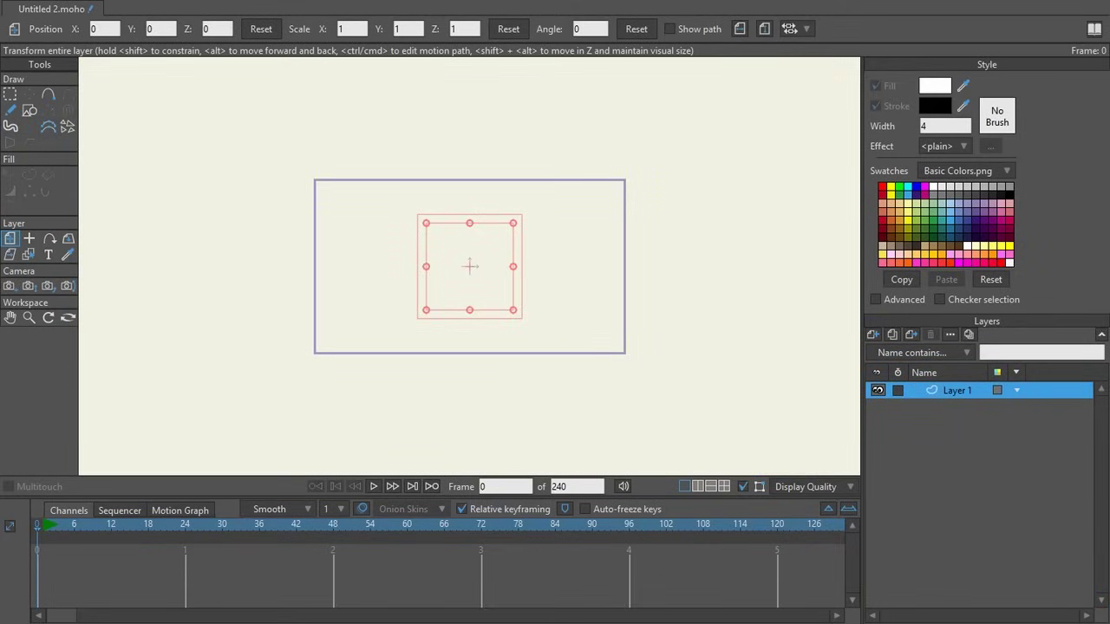
# - Import croco again with layers kept Individually, then collapse the croco.psd group
pyautogui.click(11, 4)
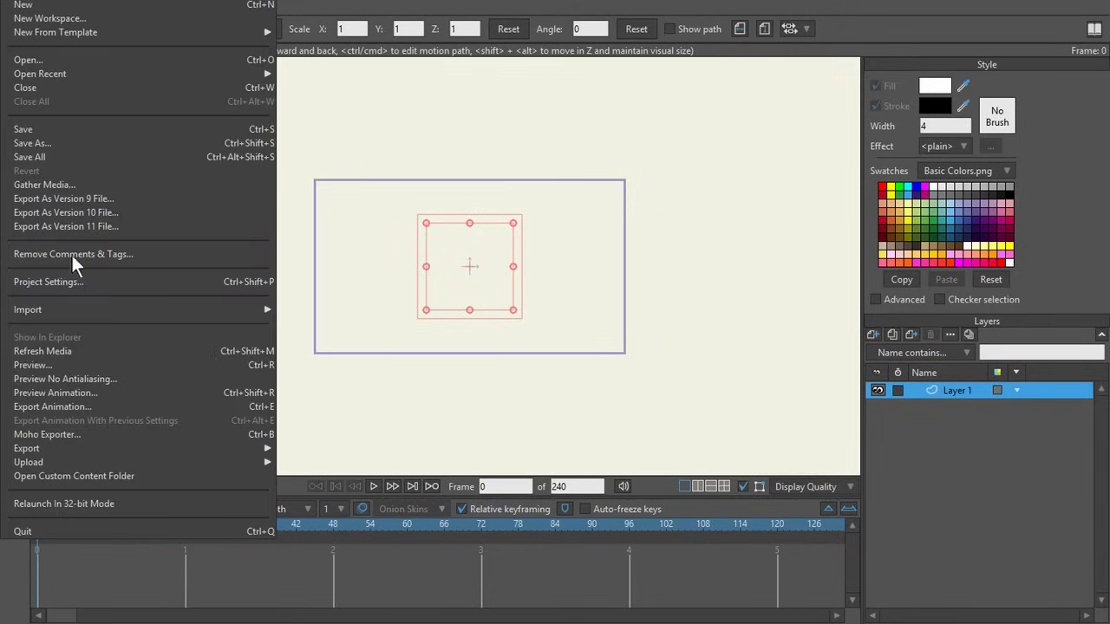
pyautogui.moveTo(59, 315)
pyautogui.click(305, 311)
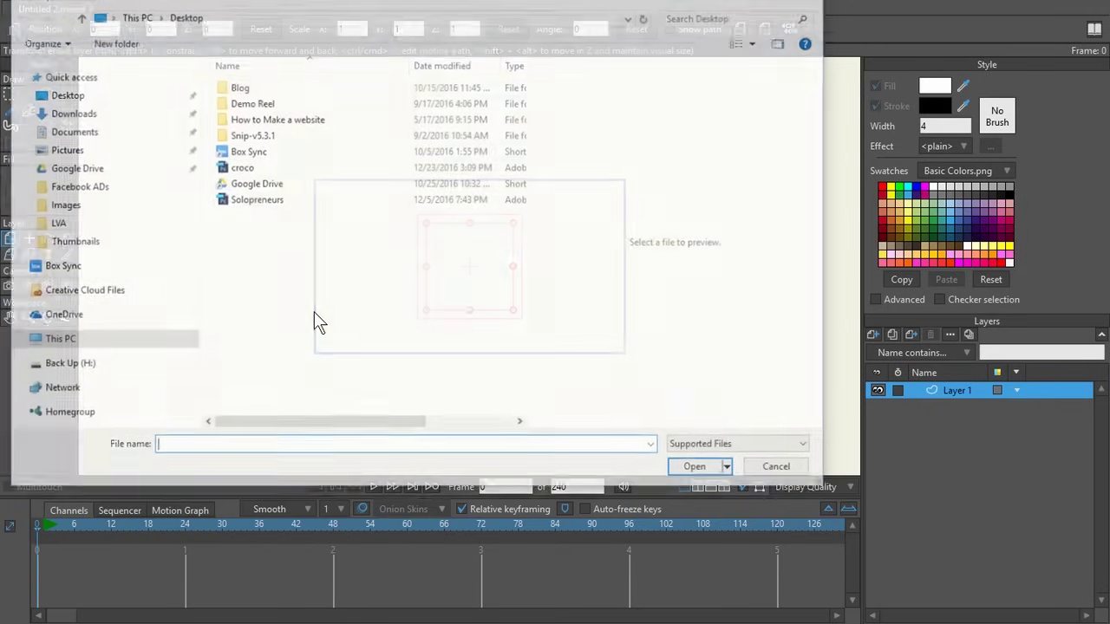
pyautogui.doubleClick(243, 168)
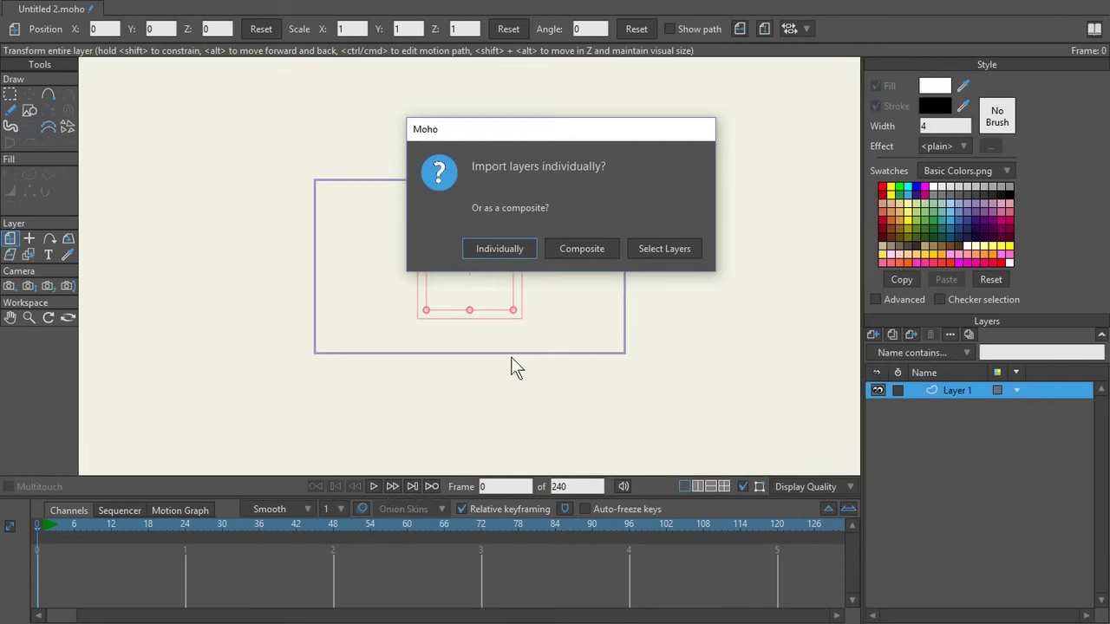
pyautogui.click(487, 247)
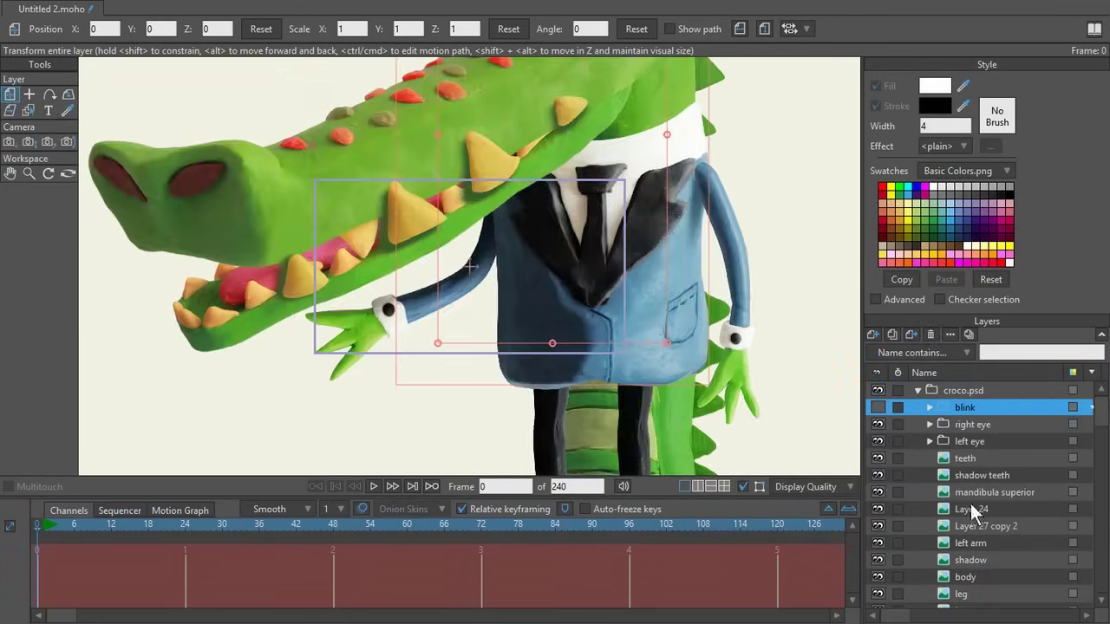
pyautogui.scroll(-2, 1000, 485)
pyautogui.scroll(2, 981, 506)
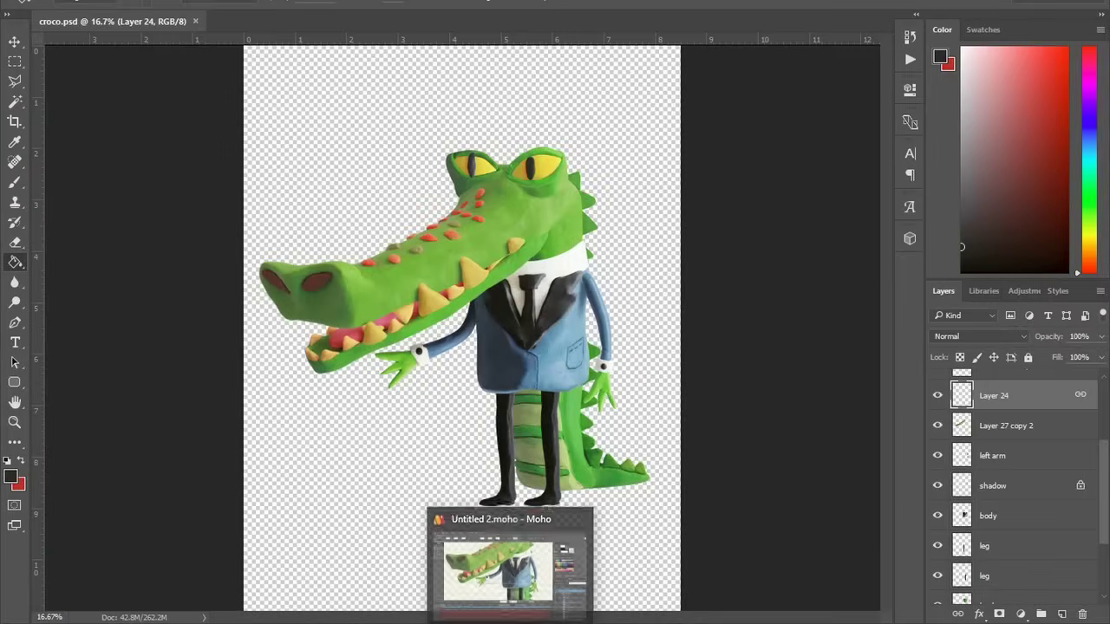
pyautogui.click(498, 568)
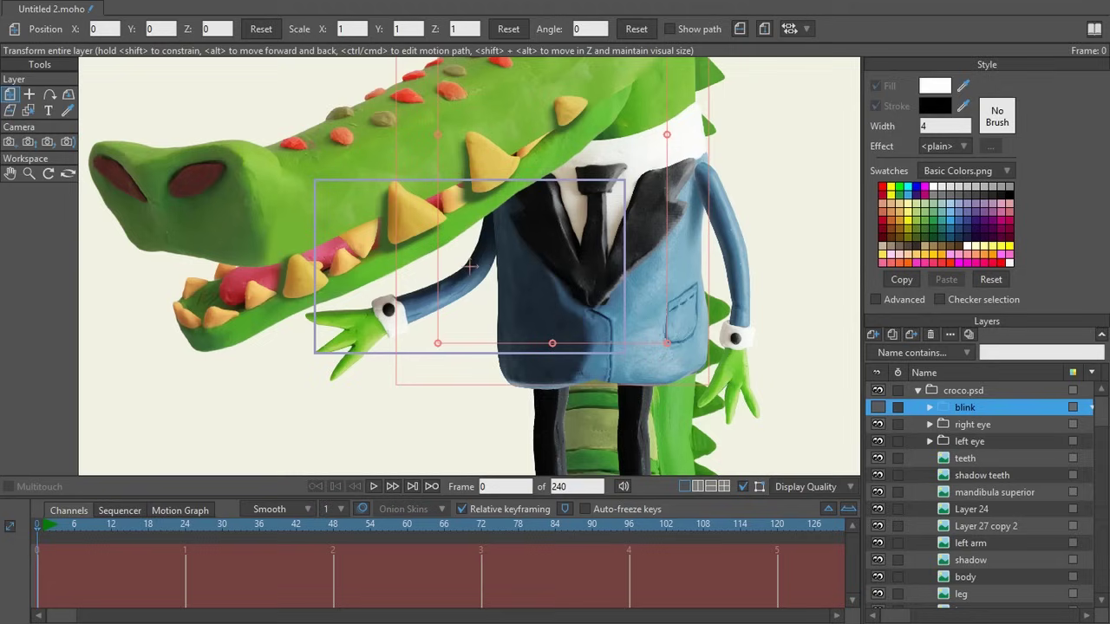
pyautogui.click(918, 390)
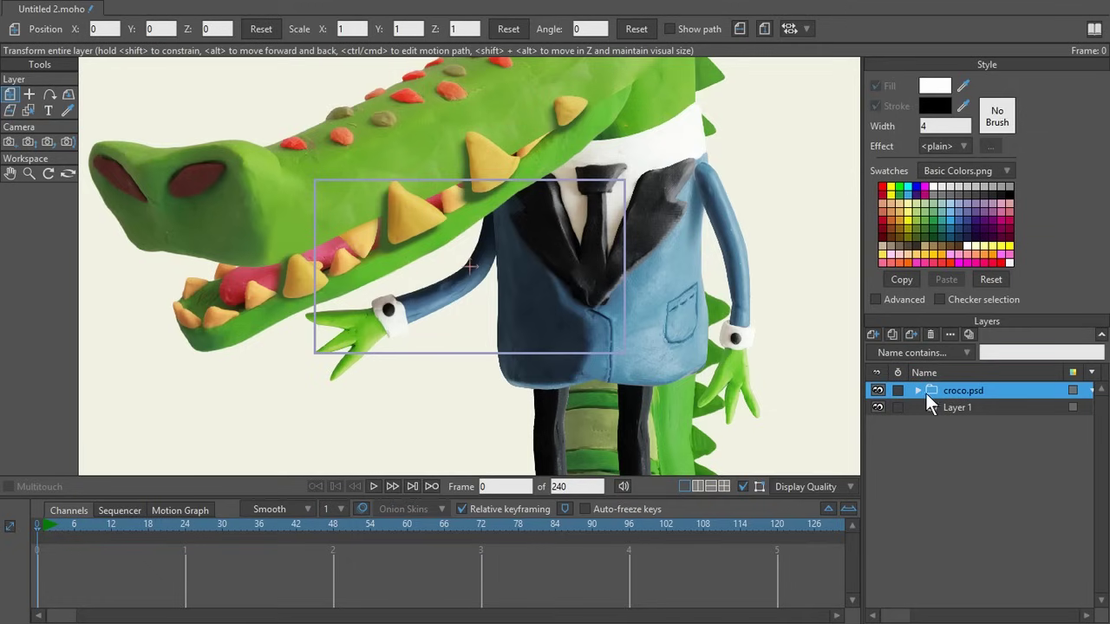
# - Rename the croco.psd group to Croco
pyautogui.click(918, 391)
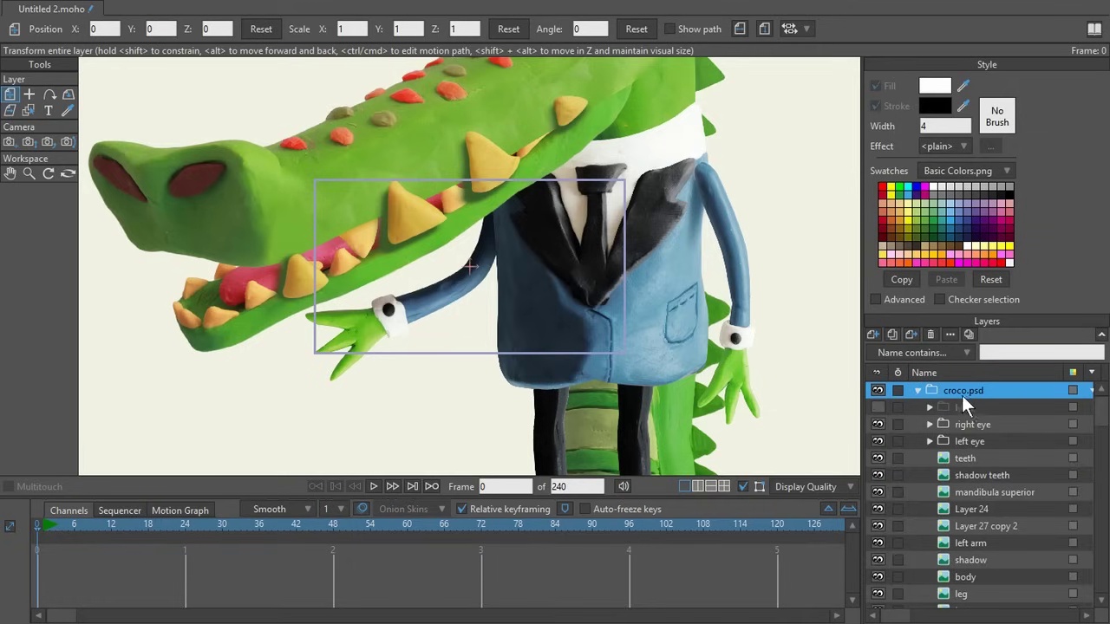
pyautogui.doubleClick(961, 392)
pyautogui.write('Croco')
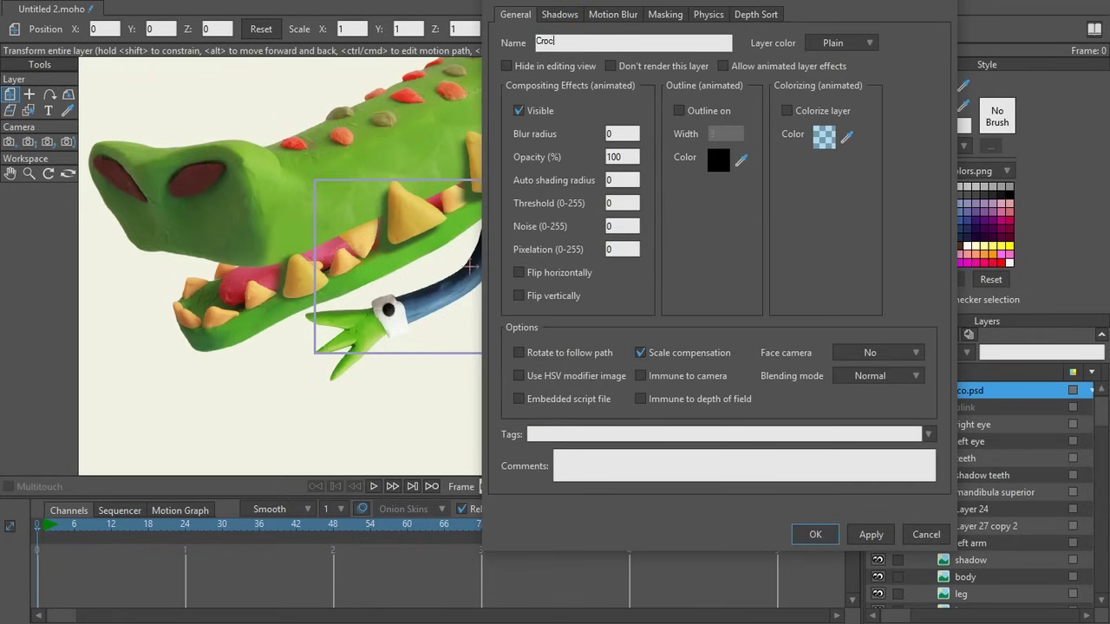
pyautogui.press('Return')
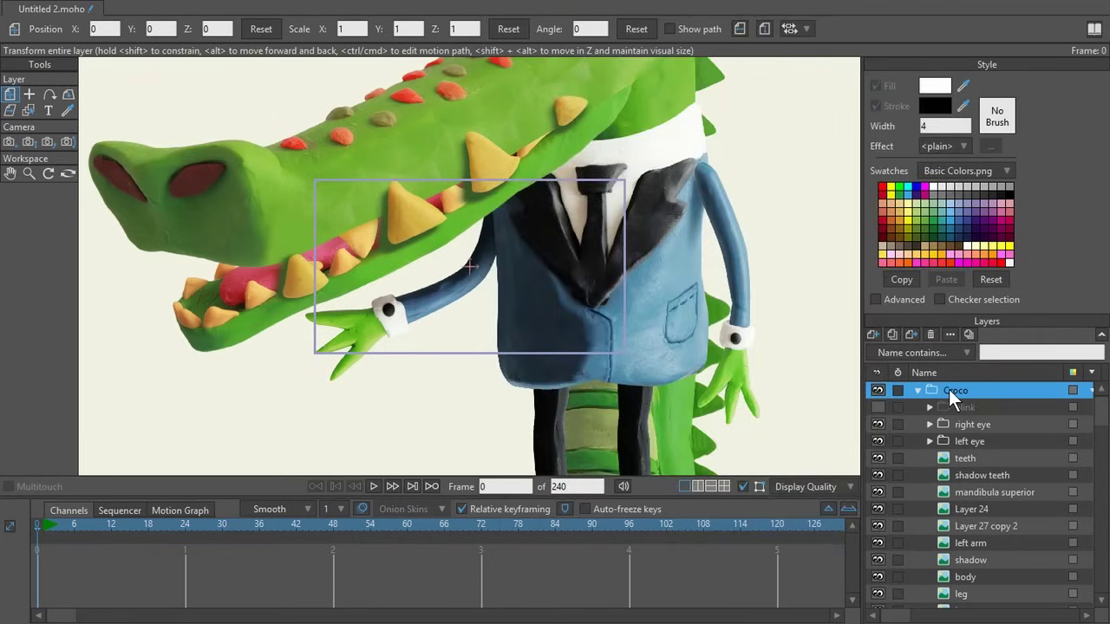
# - Convert the Croco group to a bone layer and collapse its children
pyautogui.rightClick(949, 396)
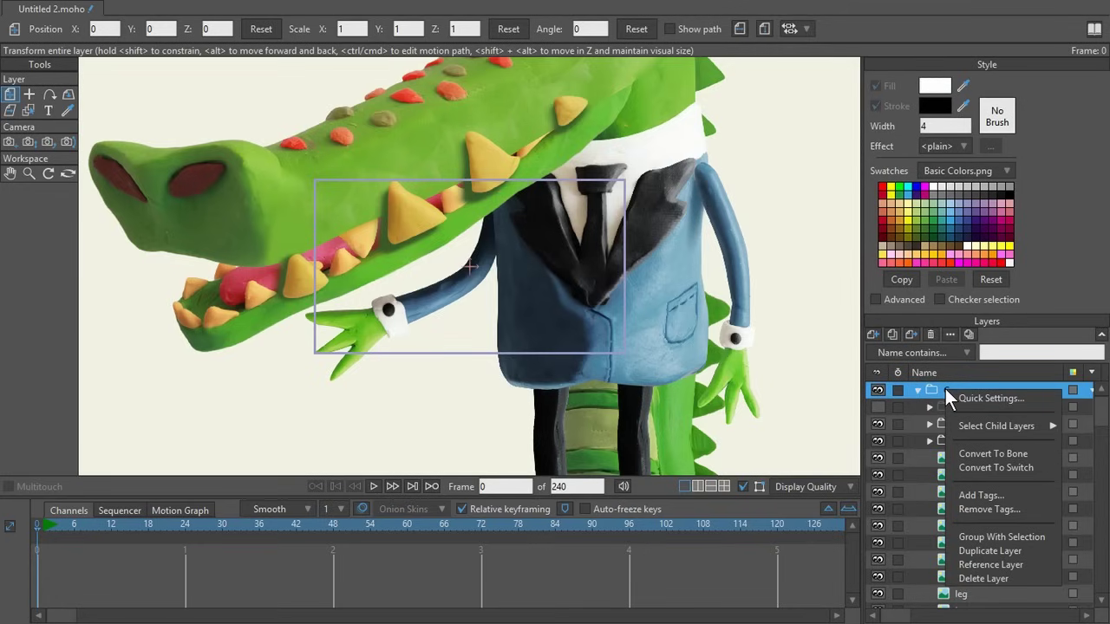
pyautogui.click(986, 454)
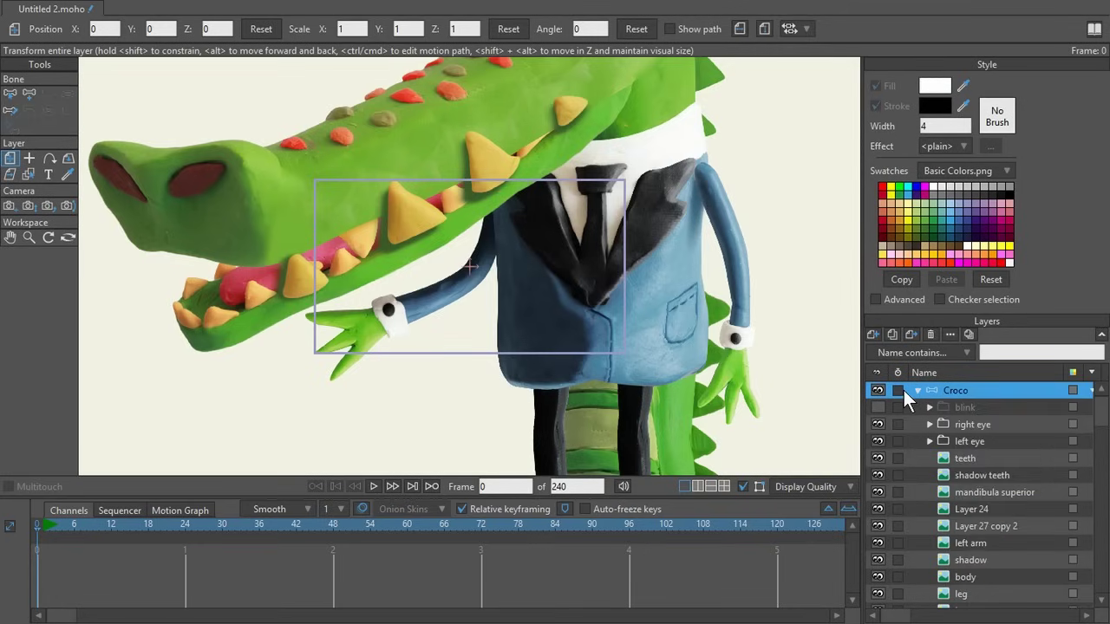
pyautogui.click(870, 333)
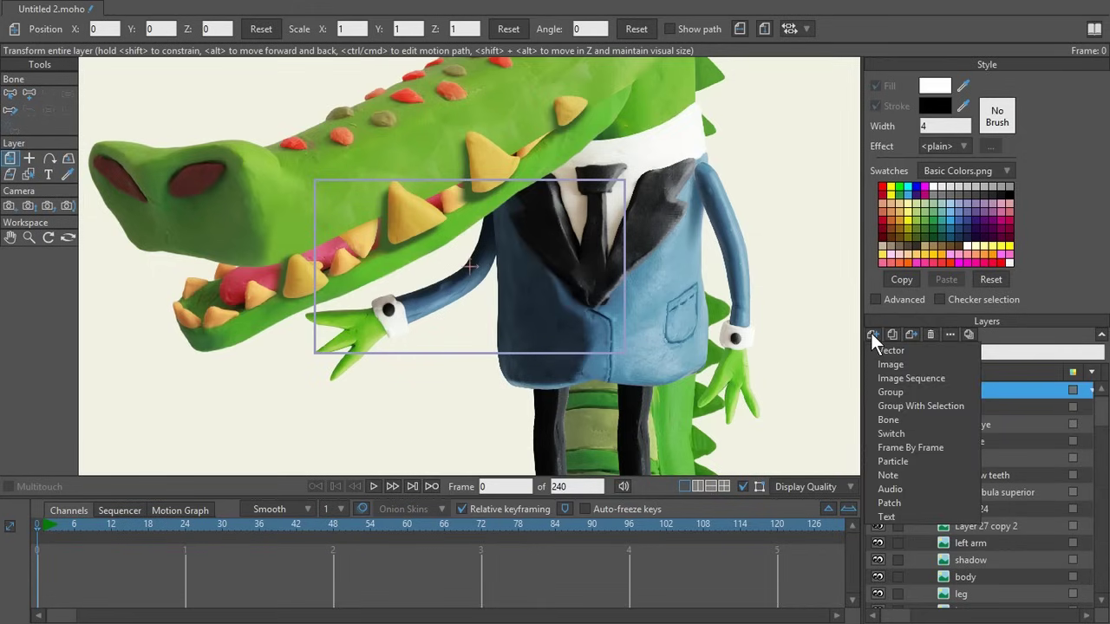
pyautogui.click(748, 507)
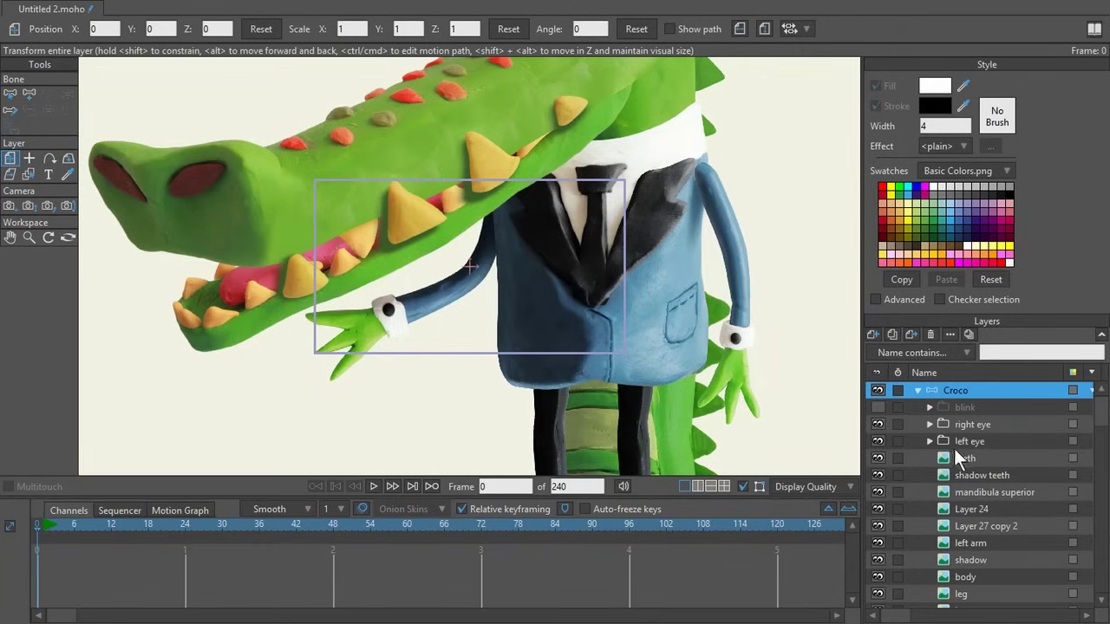
pyautogui.click(917, 391)
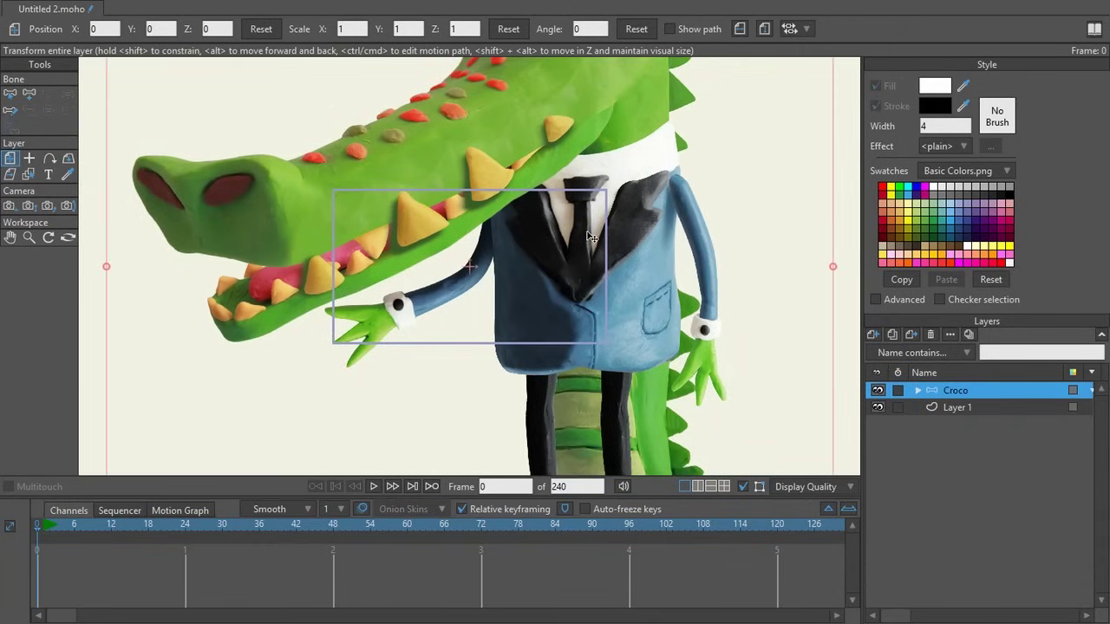
# - Scale the Croco layer to 0.2316 and shift it left to centre it in the frame
pyautogui.scroll(-3, 603, 282)
pyautogui.scroll(-2, 613, 228)
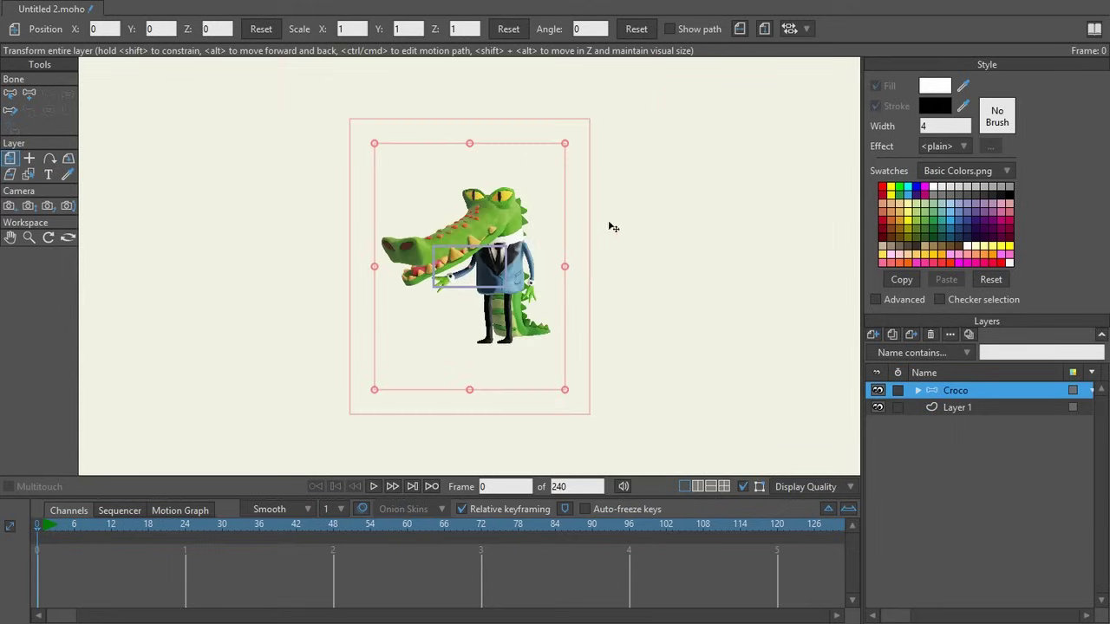
pyautogui.moveTo(567, 389); pyautogui.dragTo(482, 297)
pyautogui.scroll(5, 482, 297)
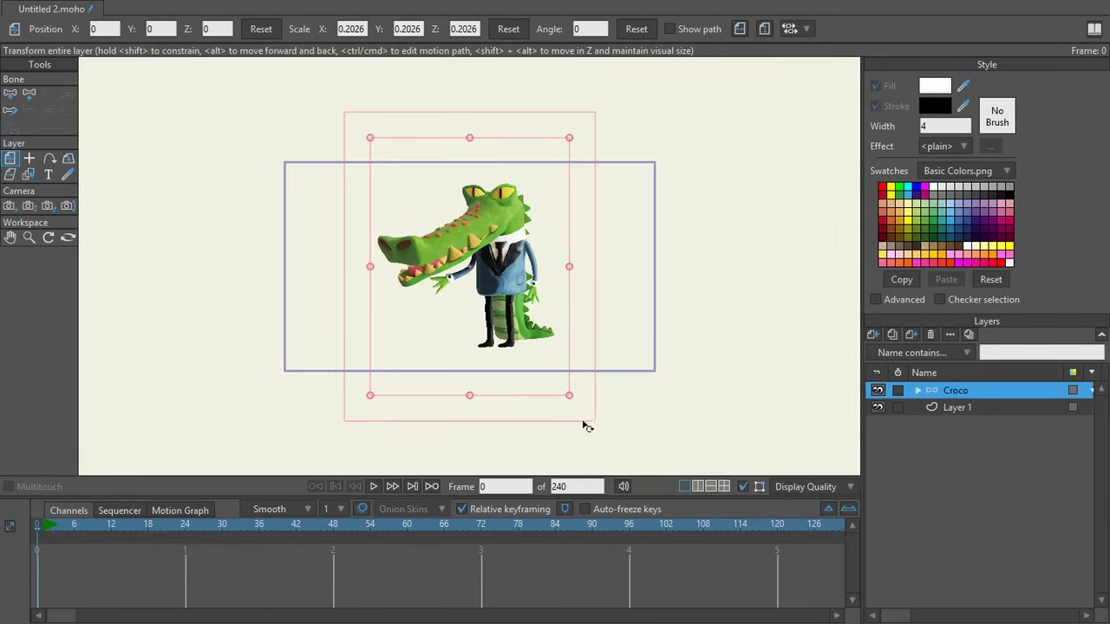
pyautogui.moveTo(569, 397); pyautogui.dragTo(584, 414)
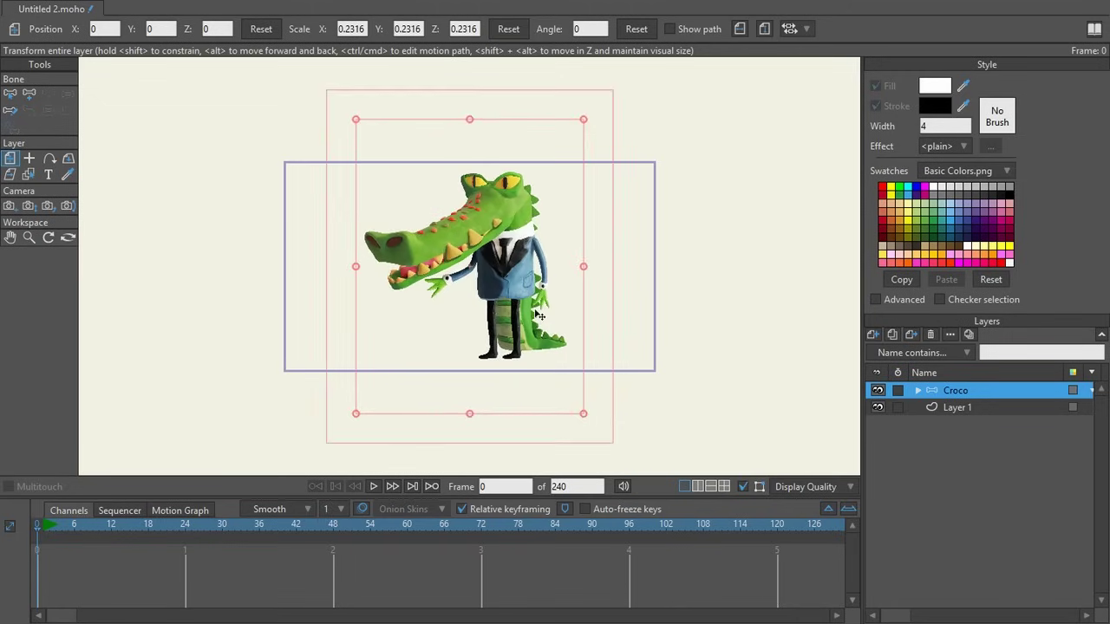
pyautogui.moveTo(539, 316); pyautogui.dragTo(511, 318)
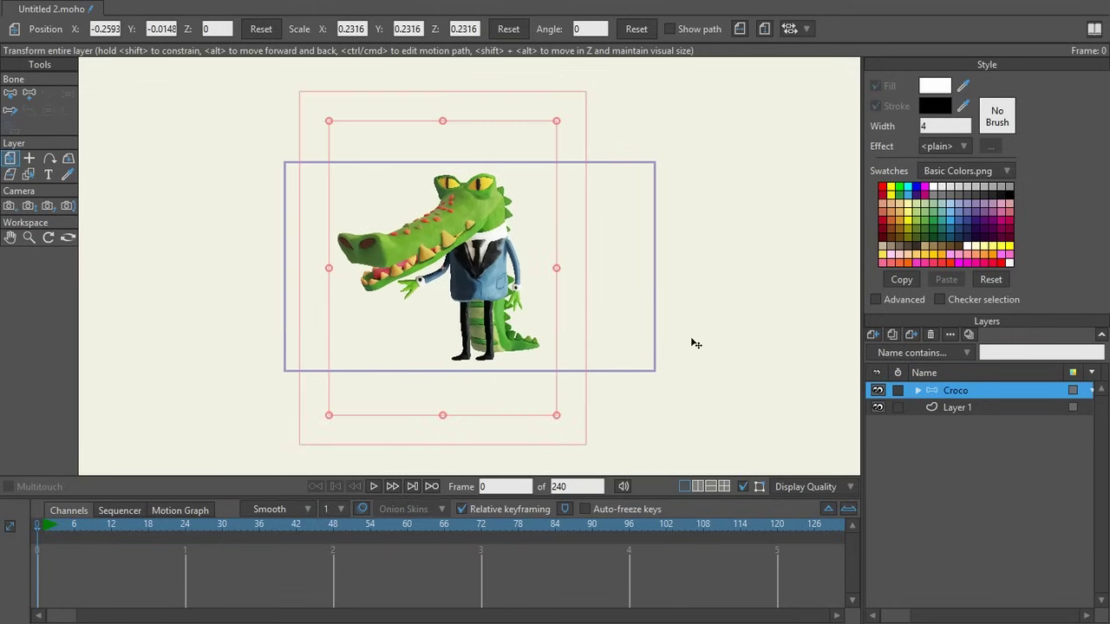